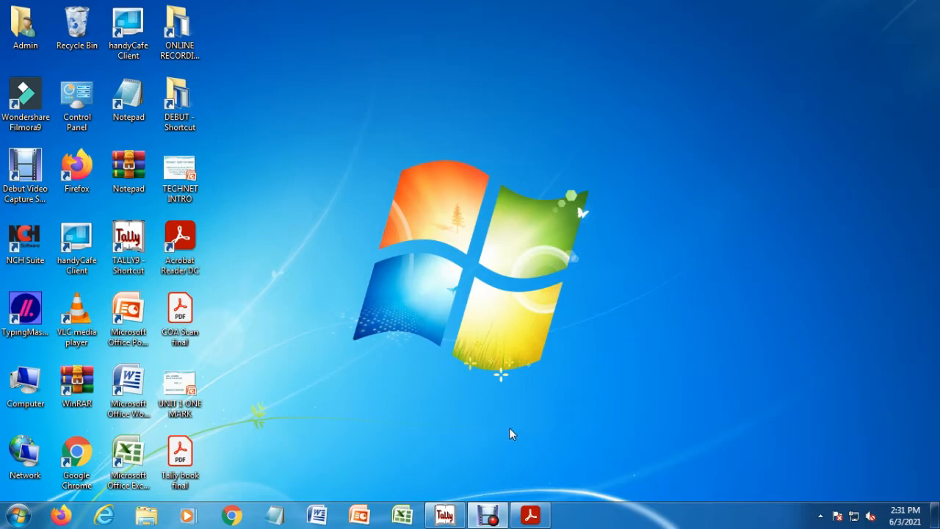
Step: Read the Sales Management chapter in the Tally book PDF for the stock items, ledgers and sales order exercise
click(530, 515)
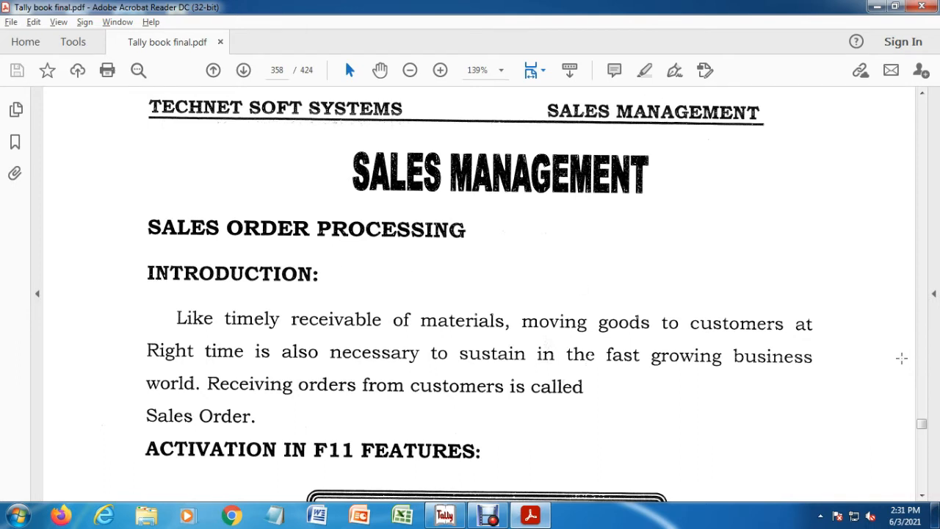
click(922, 497)
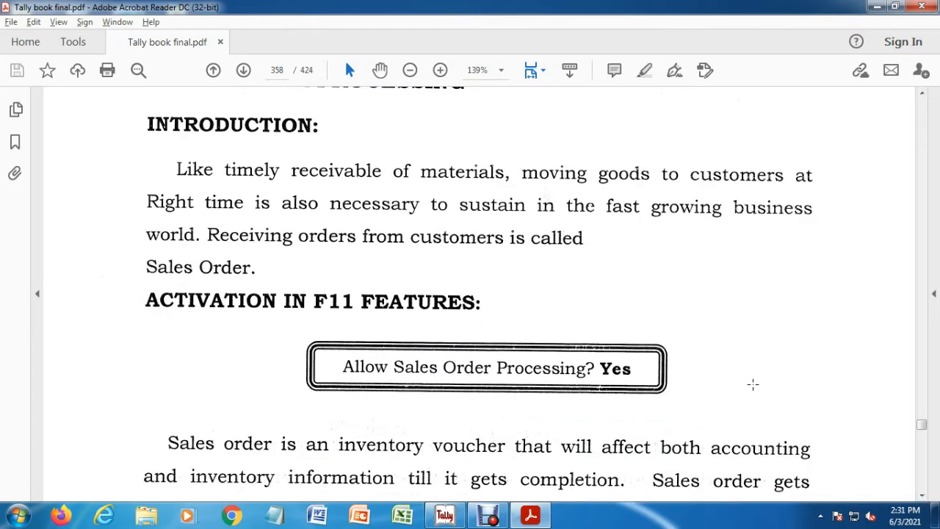
click(923, 495)
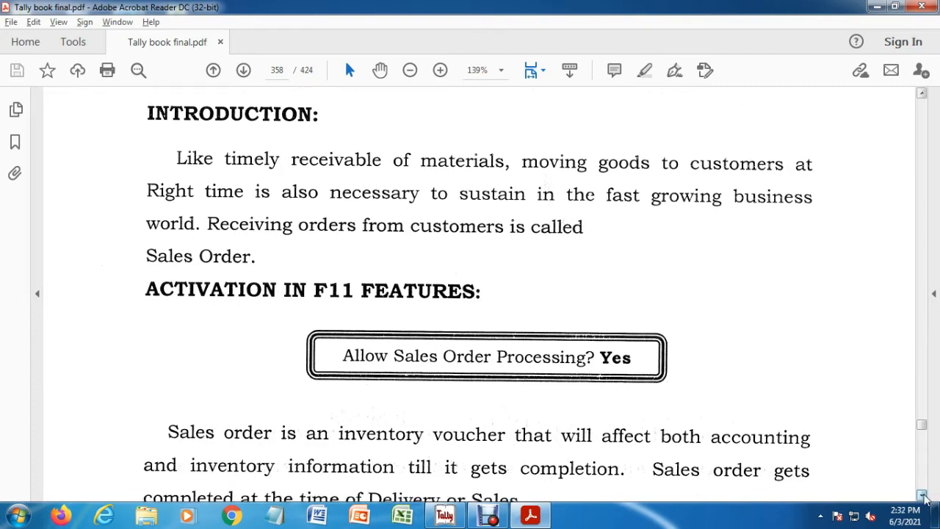
click(923, 496)
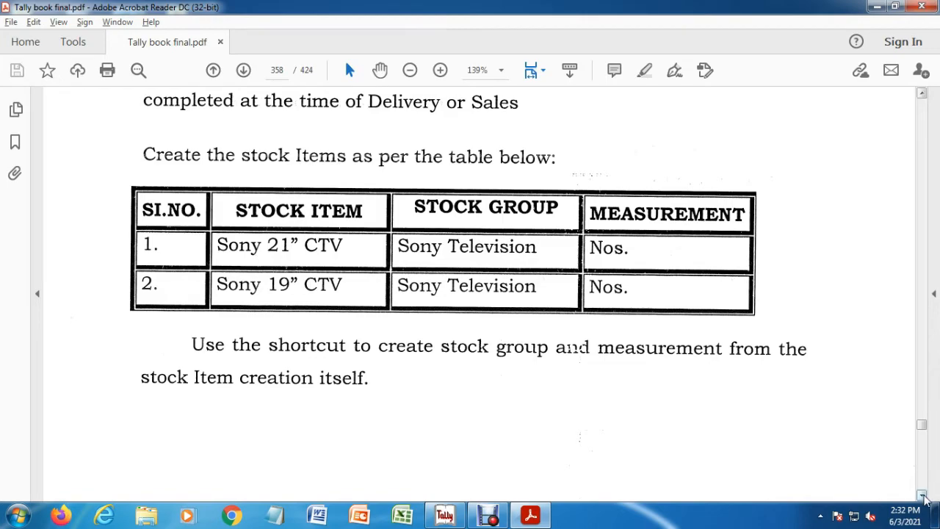
click(922, 496)
scroll(924, 498, down, 10)
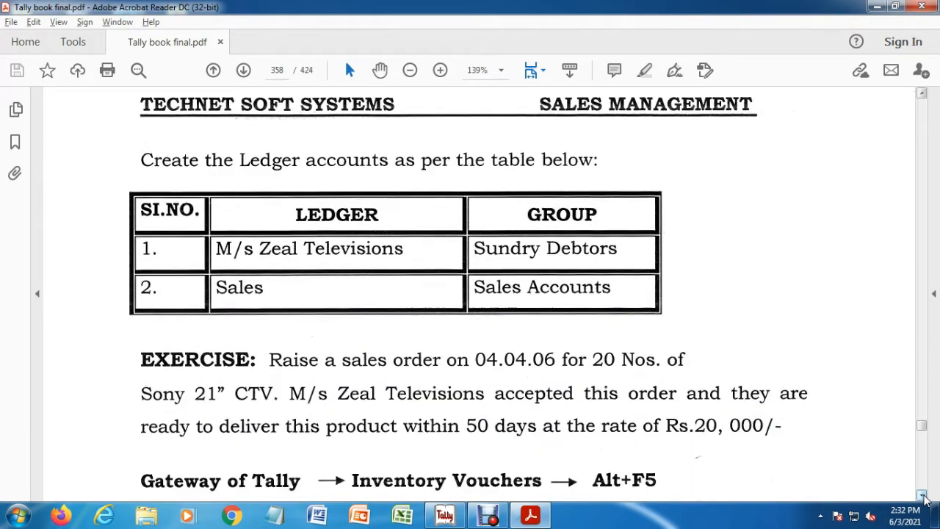
click(922, 93)
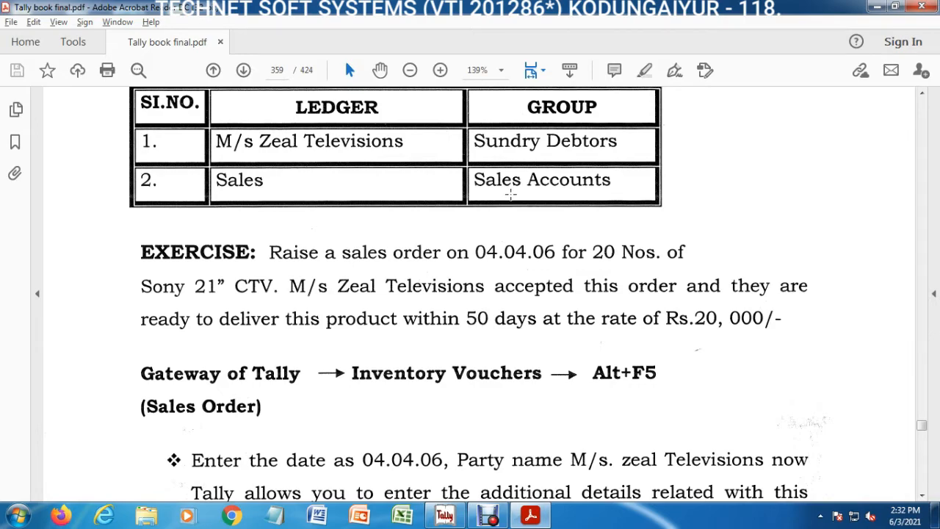
click(876, 6)
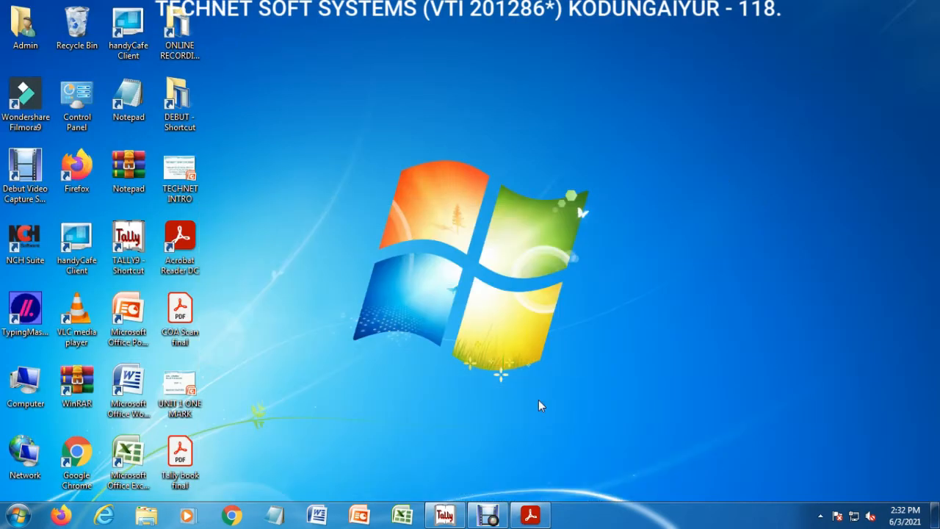
Step: Switch to Tally 9 and create a company named Sales Management, keeping the default settings
click(444, 515)
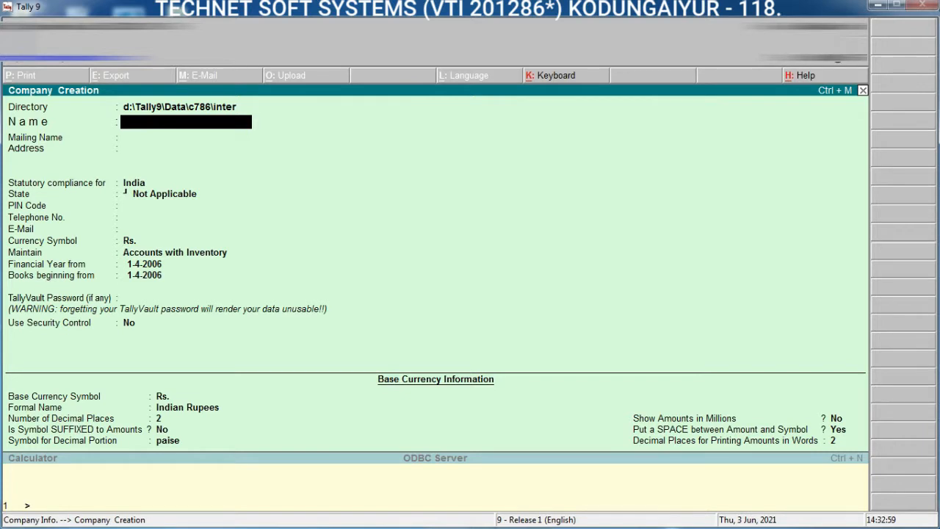
text(Sales Management)
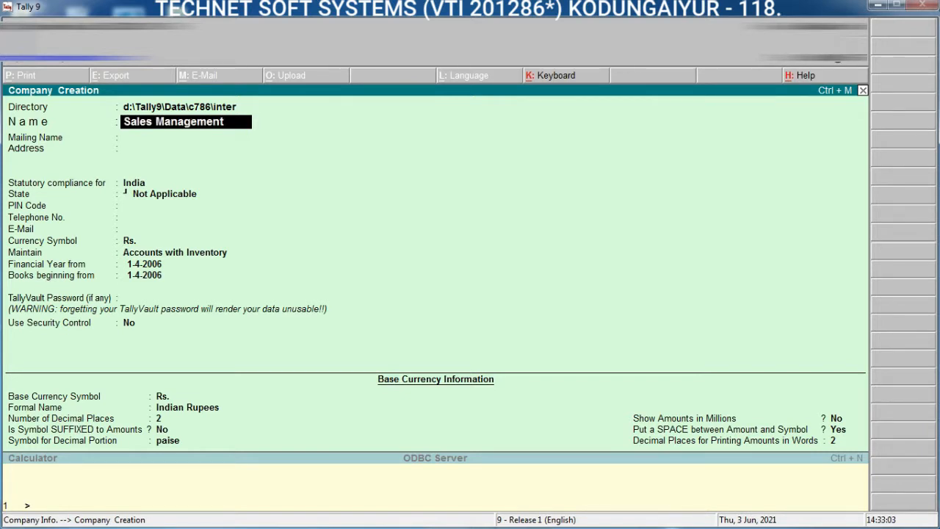
key(Return)
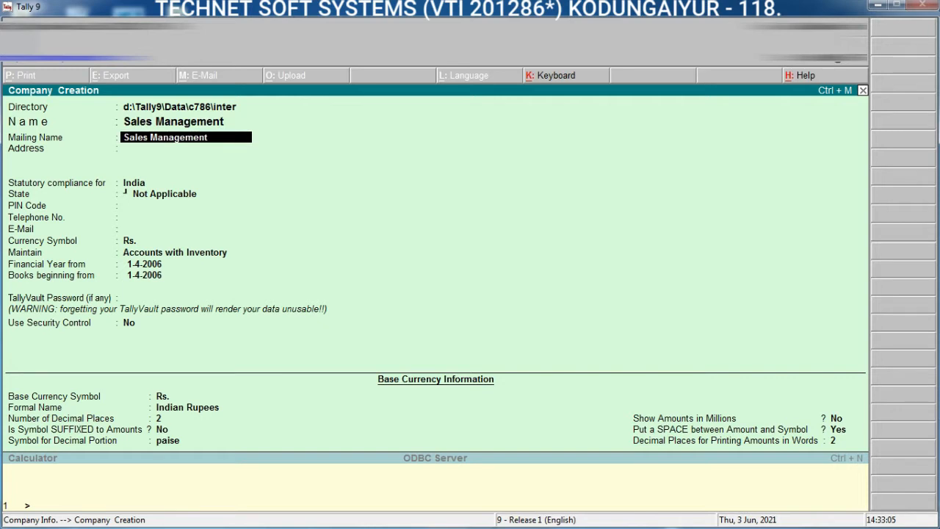
key(ctrl+a)
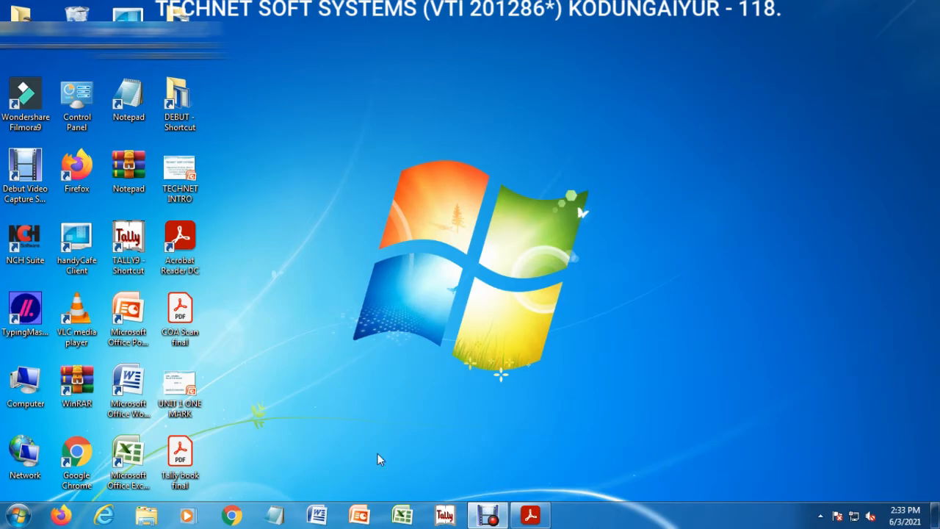
Step: Reopen Tally 9 and load the company Sales Management from the directory d:\Tally9\Data\c786\inter
click(444, 514)
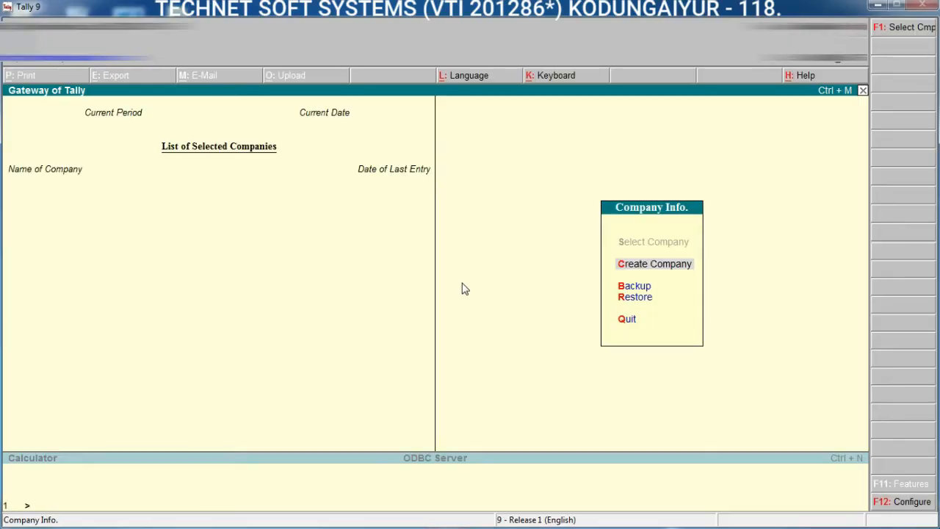
key(F1)
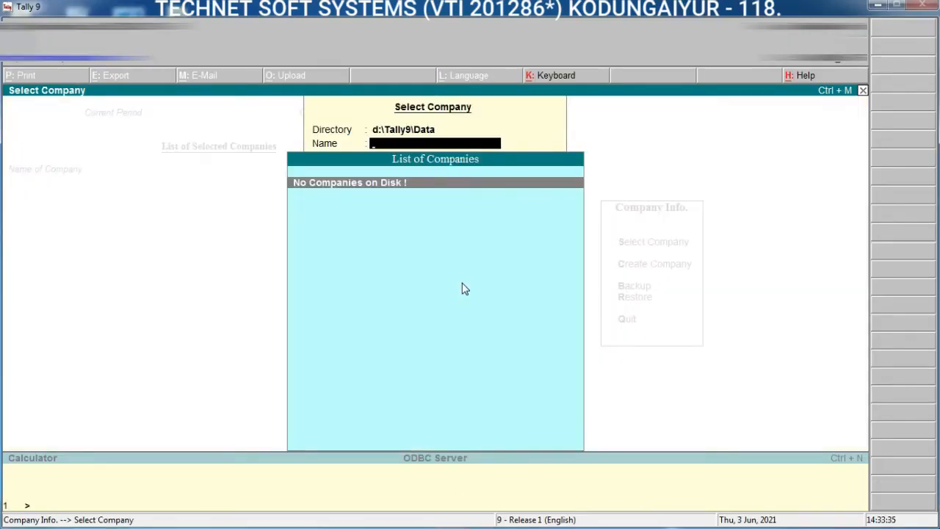
key(BackSpace)
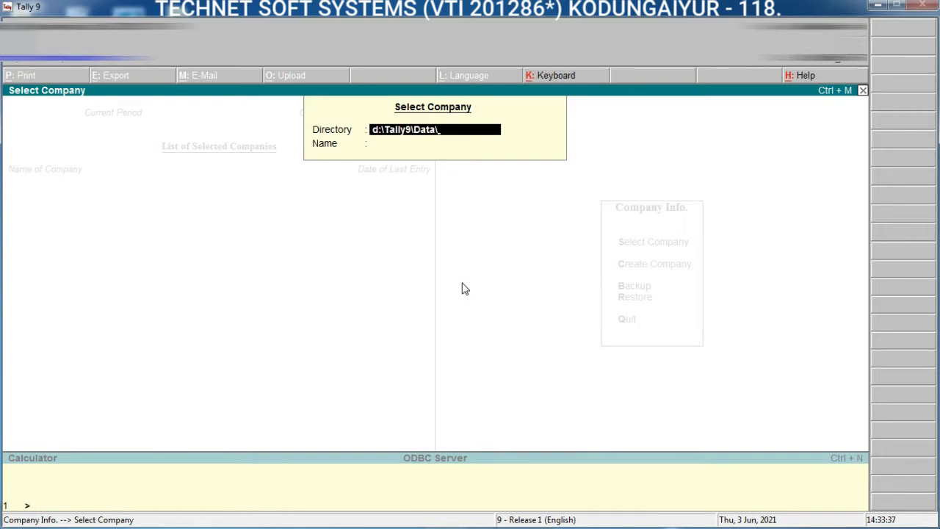
text(c786\inter)
key(Return)
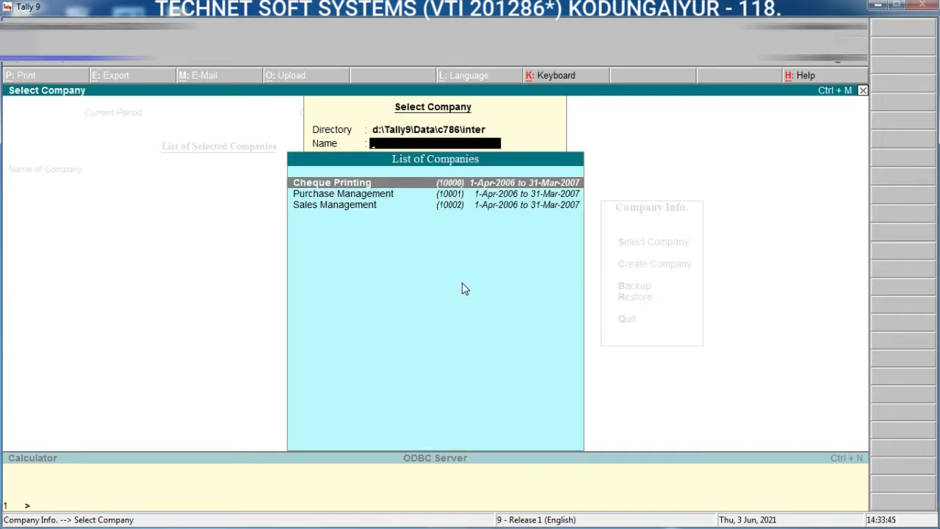
key(Down)
key(Down)
key(Return)
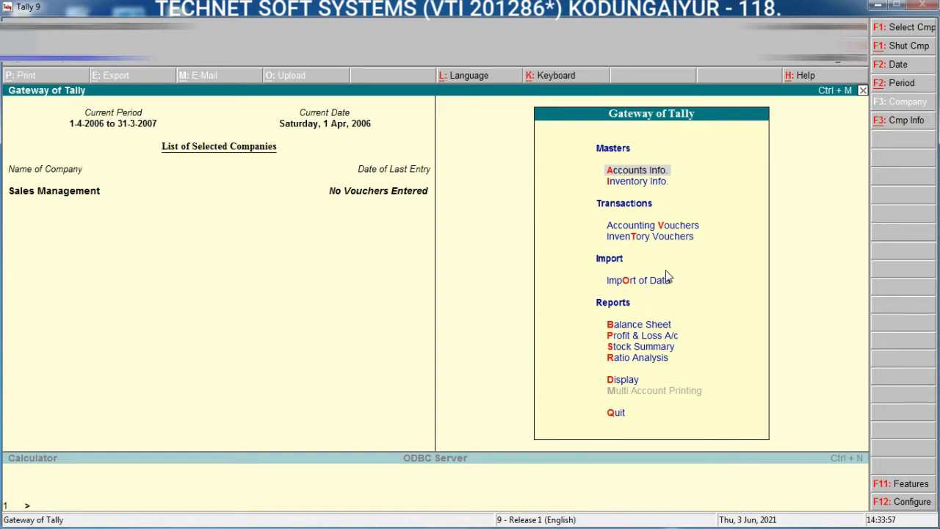
key(Down)
key(Up)
key(Down)
key(Up)
key(Down)
key(Down)
key(Down)
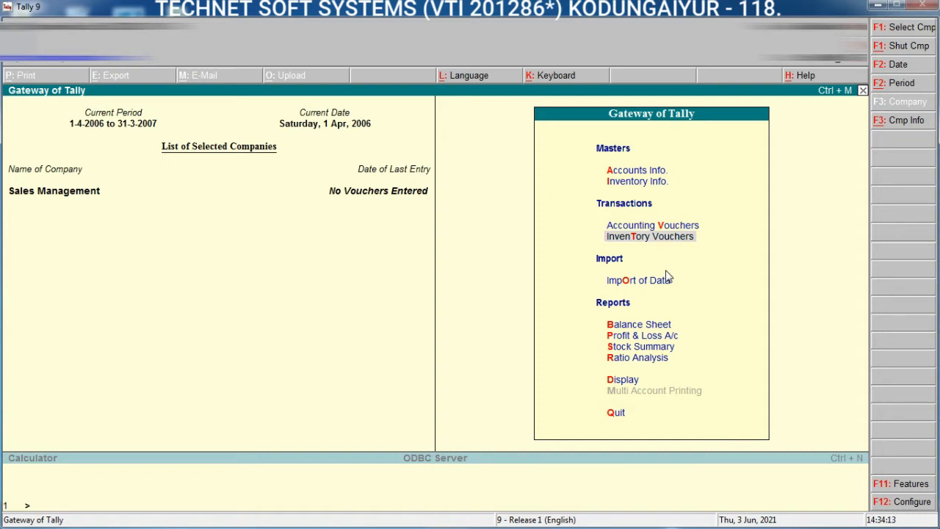
key(Up)
key(Up)
key(Up)
key(Return)
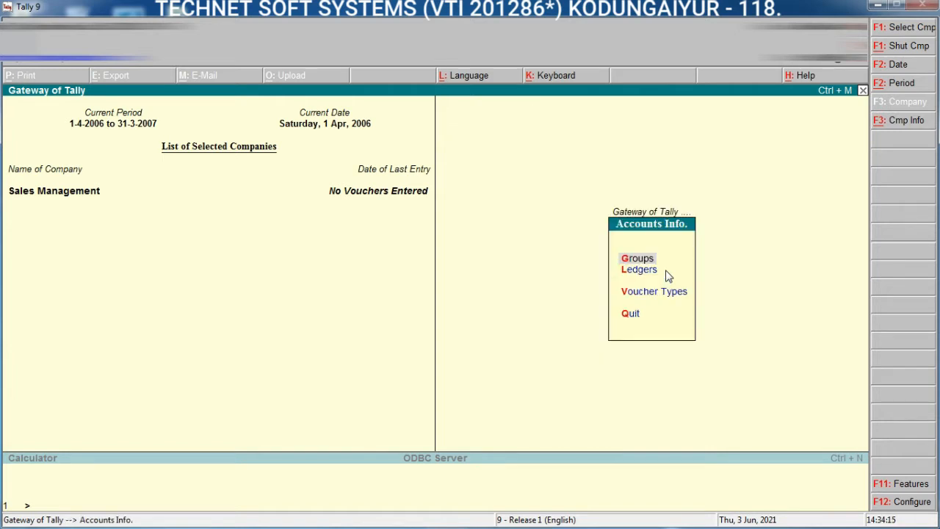
key(Escape)
Step: Open Inventory Vouchers for the Sales Management company
key(Down)
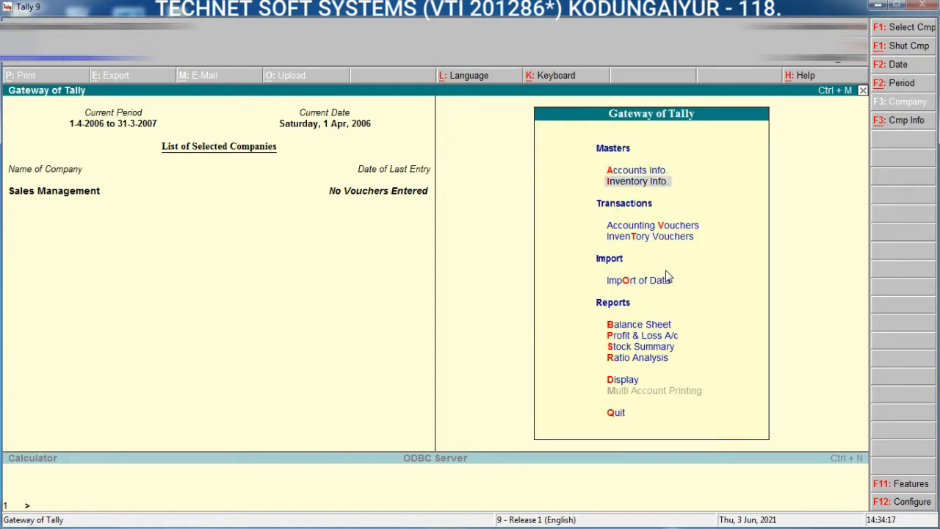
key(Down)
key(Down)
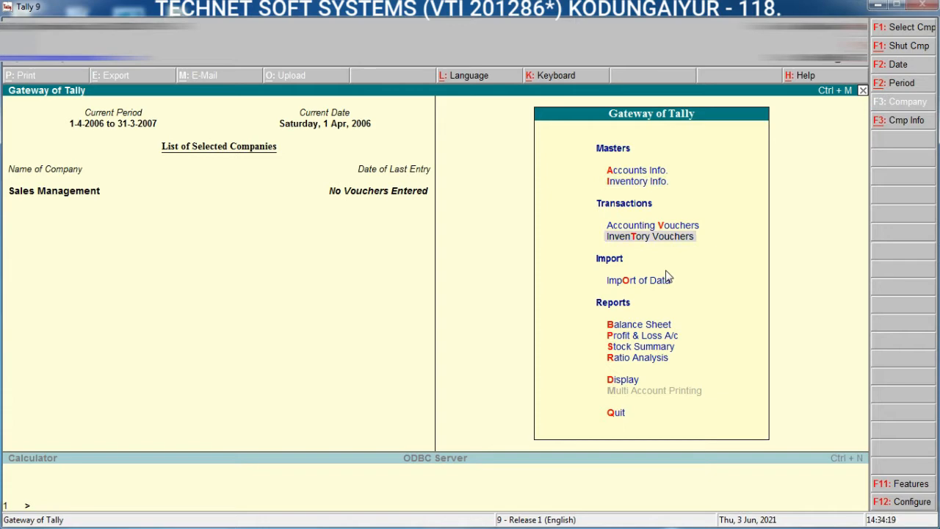
key(Return)
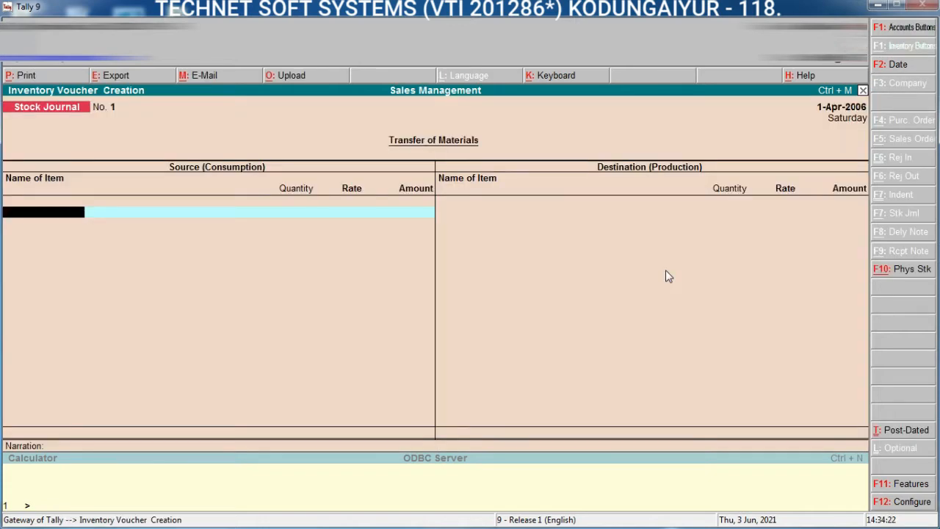
Step: Set Allow Sales Order Processing to Yes in the company's inventory features and save them
key(F11)
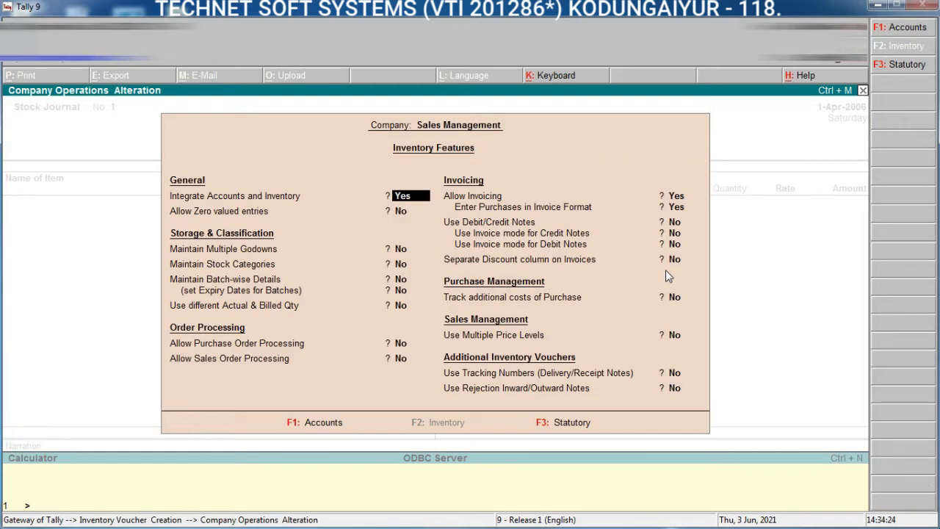
key(Return)
key(Return)
key(Return)
key(Return)
key(Return)
key(Return)
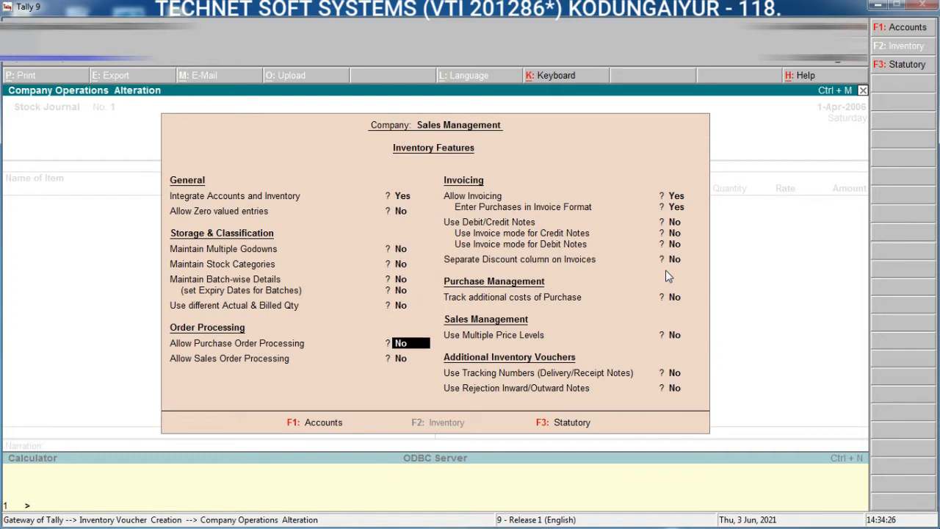
key(Return)
text(y)
key(Return)
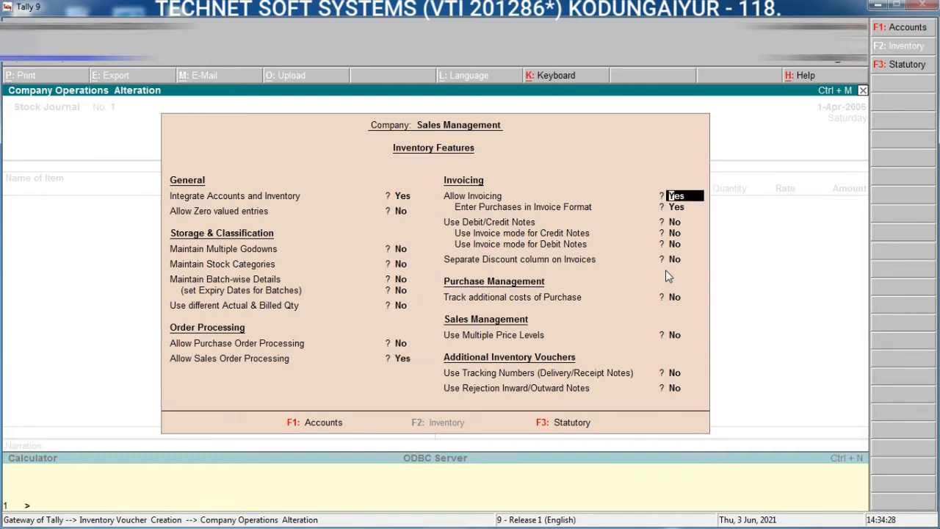
key(ctrl+a)
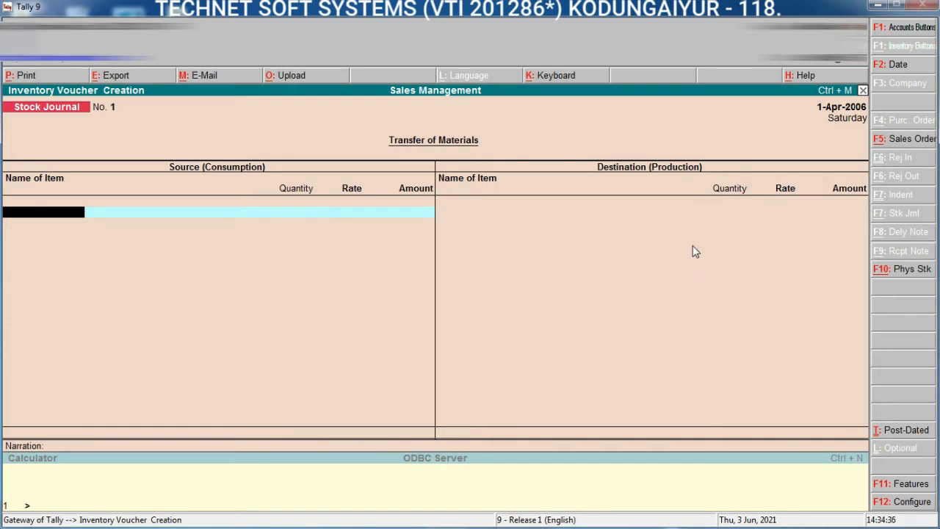
Step: Start a sales order voucher and name a new ledger for its party M/s. Zeal Televisions, without an alias
click(905, 141)
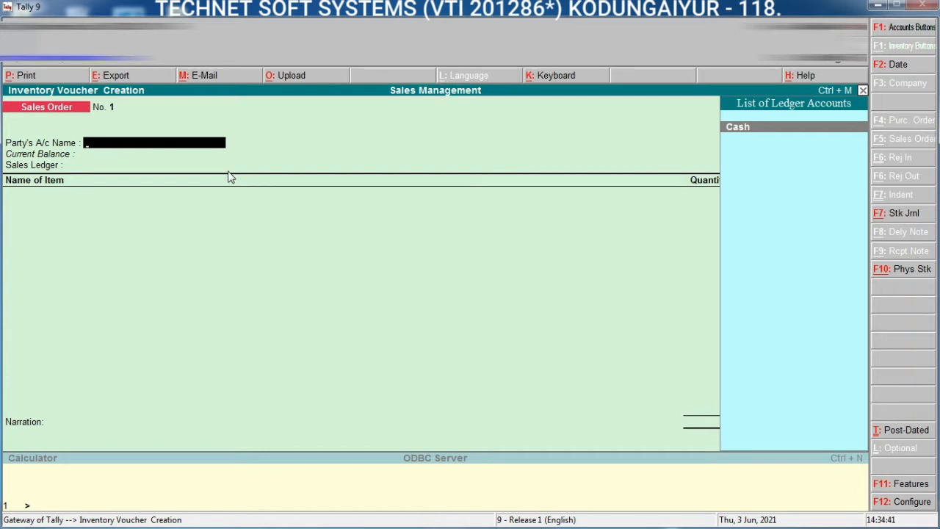
key(alt+c)
text(M/s)
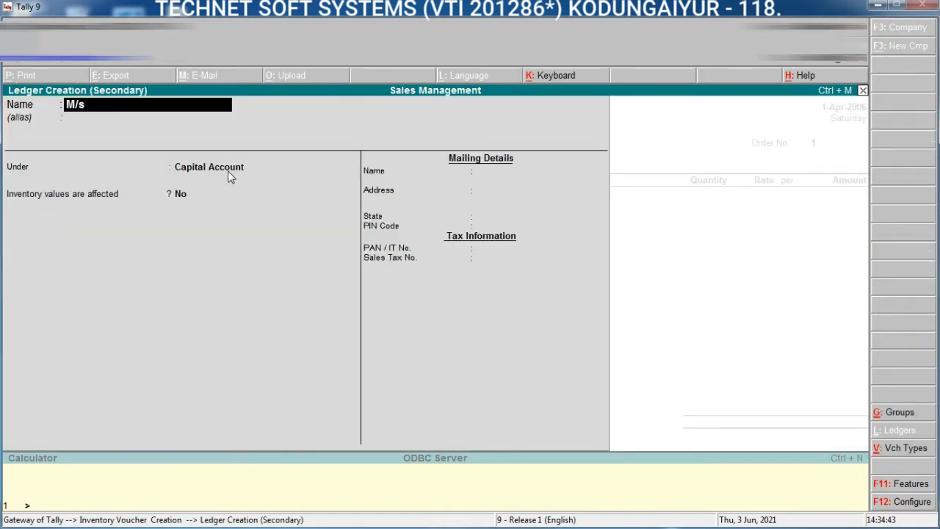
text(. Zeal Televisions)
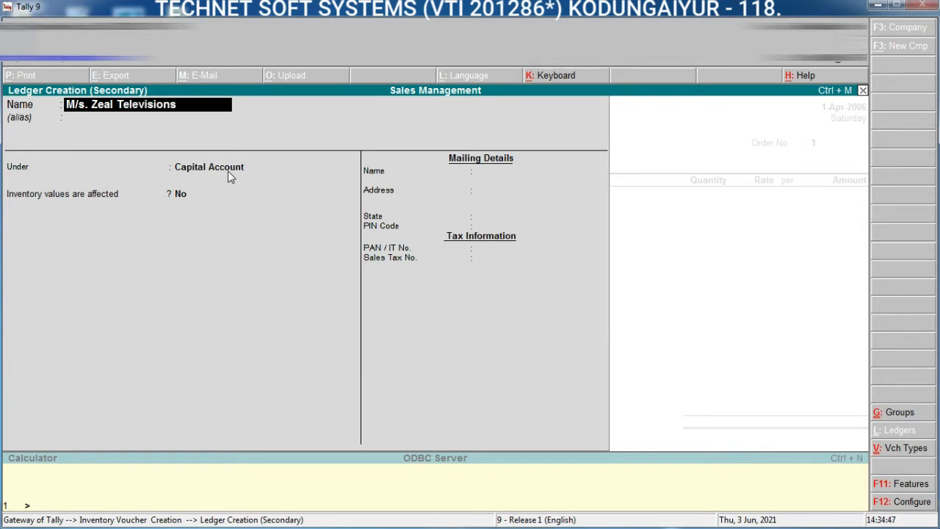
key(Return)
Step: Place the party ledger under Sundry Debtors, set Maintain balances bill-by-bill to No, and save it
key(Return)
text(S)
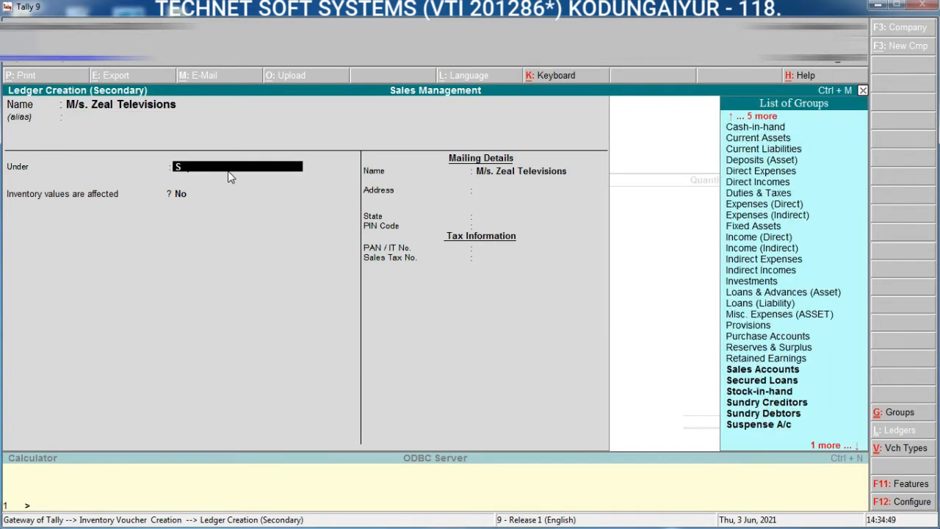
text(und)
key(Down)
key(Return)
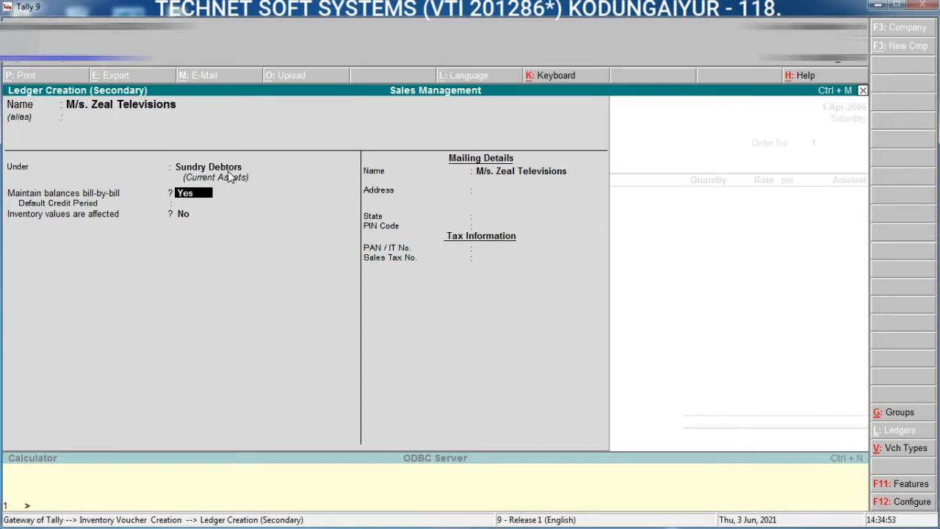
key(n)
key(Return)
key(Return)
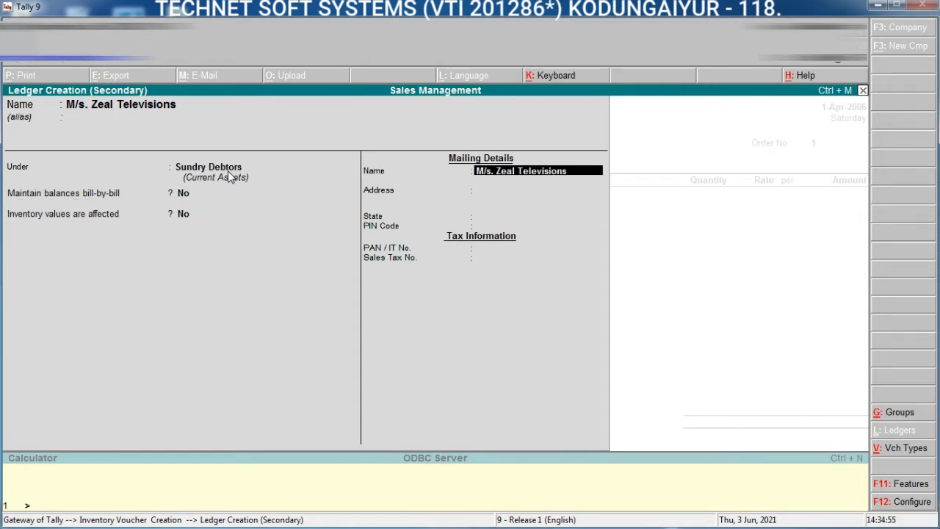
key(ctrl+a)
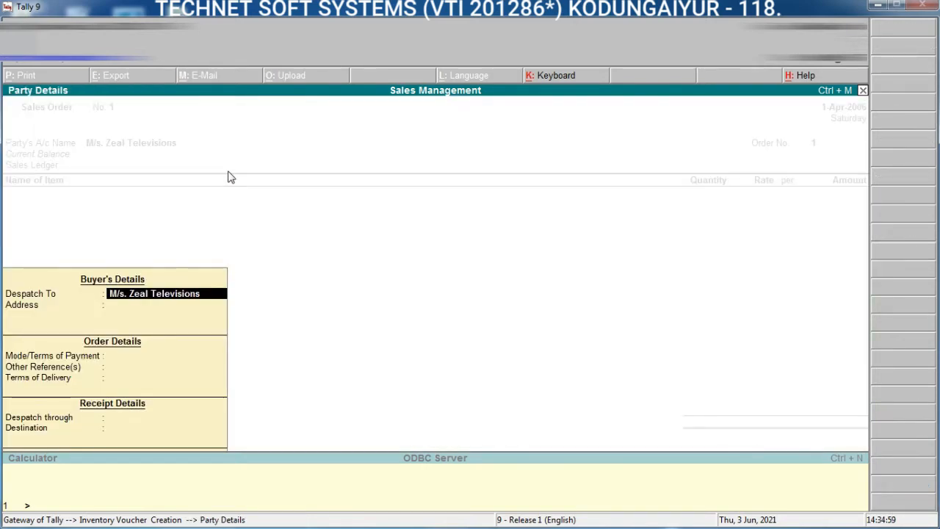
Step: Accept the party details without changes and enter the sales order's order number
key(ctrl+a)
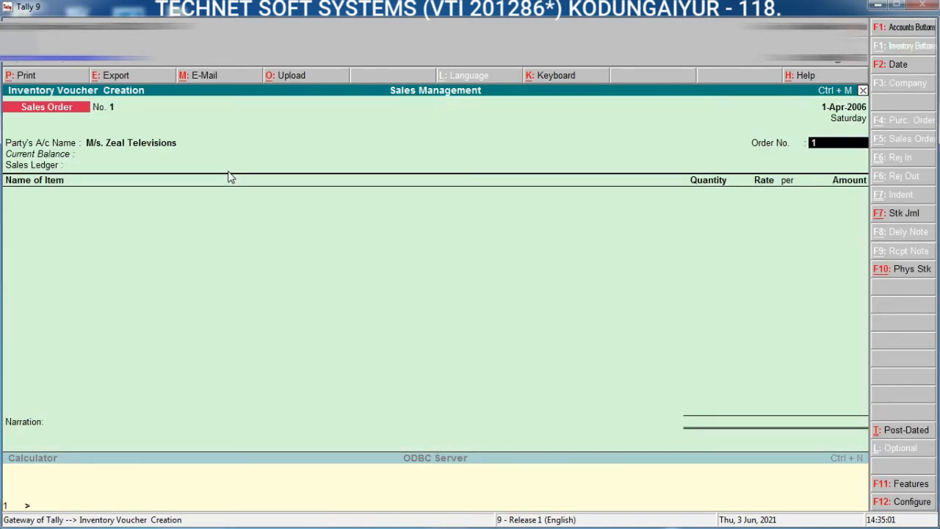
text(001)
key(Return)
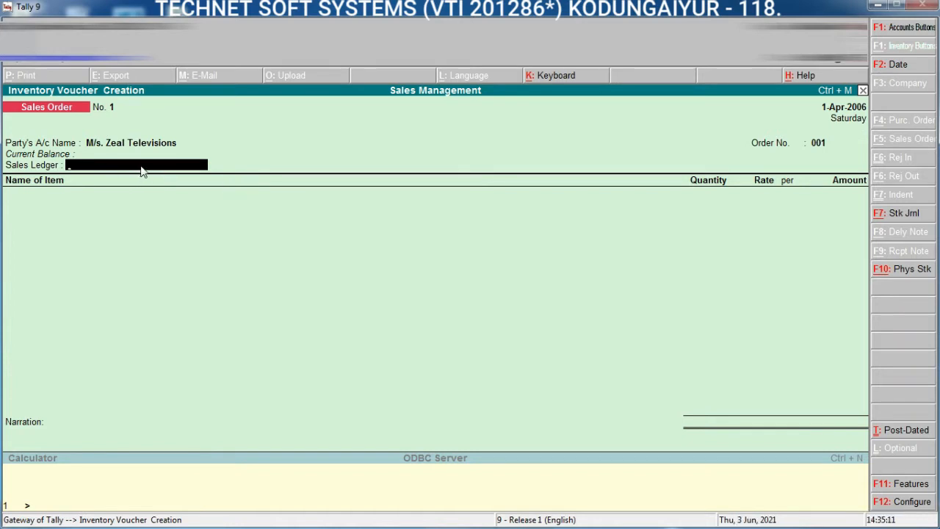
Step: Create a Sales ledger under Sales Accounts with Inventory values are affected set to Yes, and save it as the order's sales ledger
key(alt+c)
text(Sal)
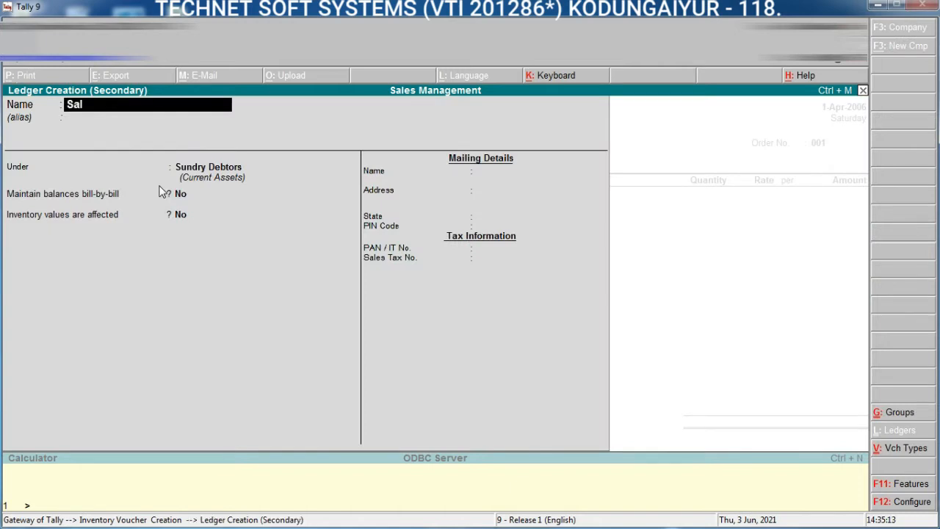
text(es)
key(Return)
text(Sa)
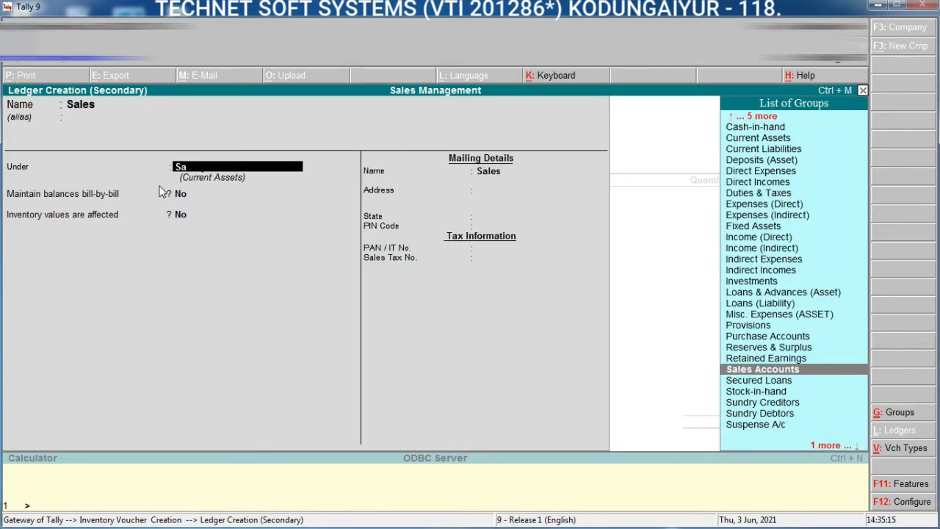
key(Return)
text(y)
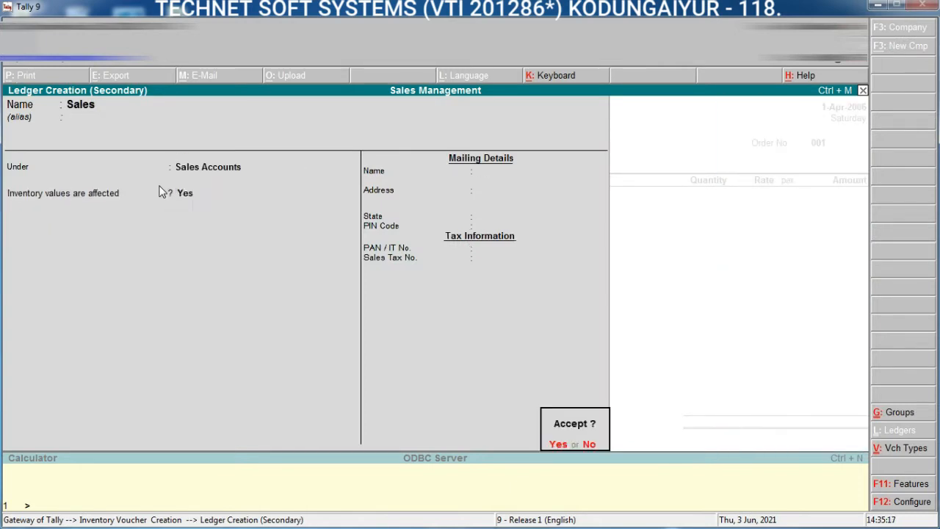
text(y)
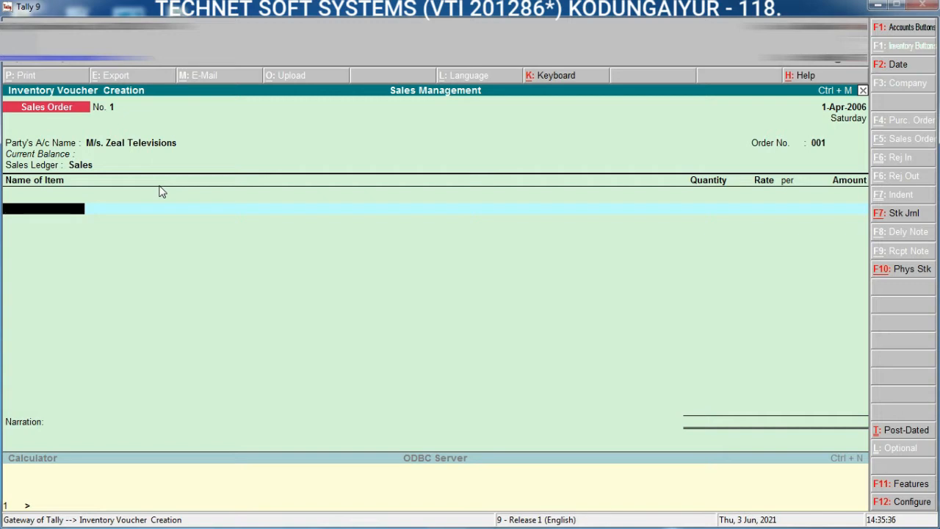
Step: Start a new stock item for the order and name it Sony 21" CTV, without an alias
key(alt+c)
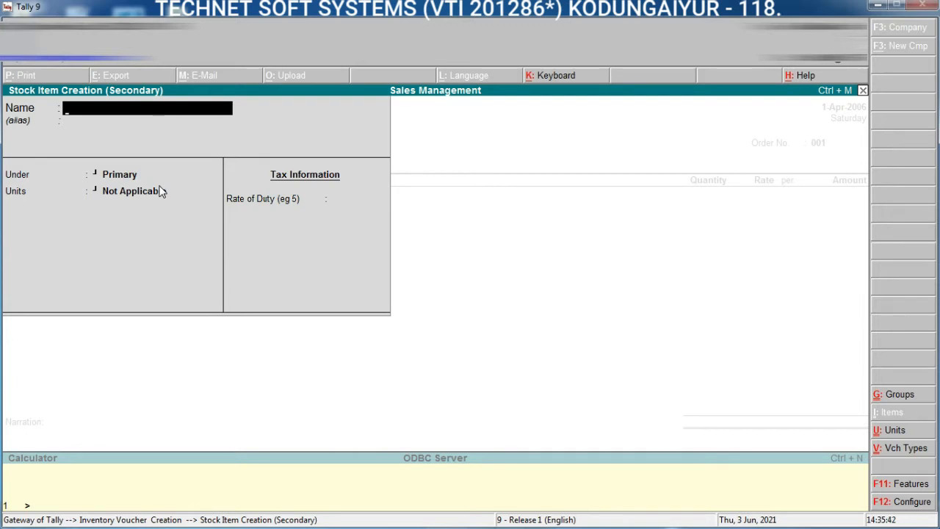
text(Sony 21" CTV)
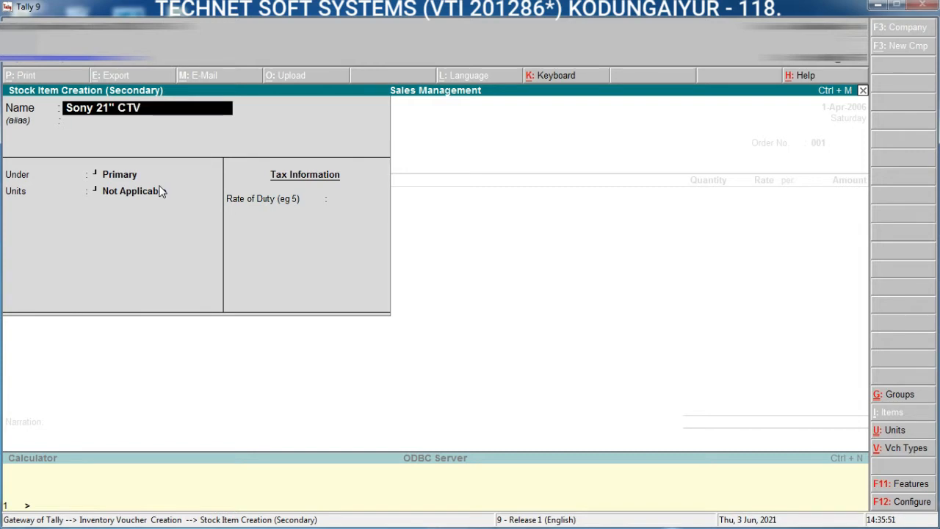
key(Return)
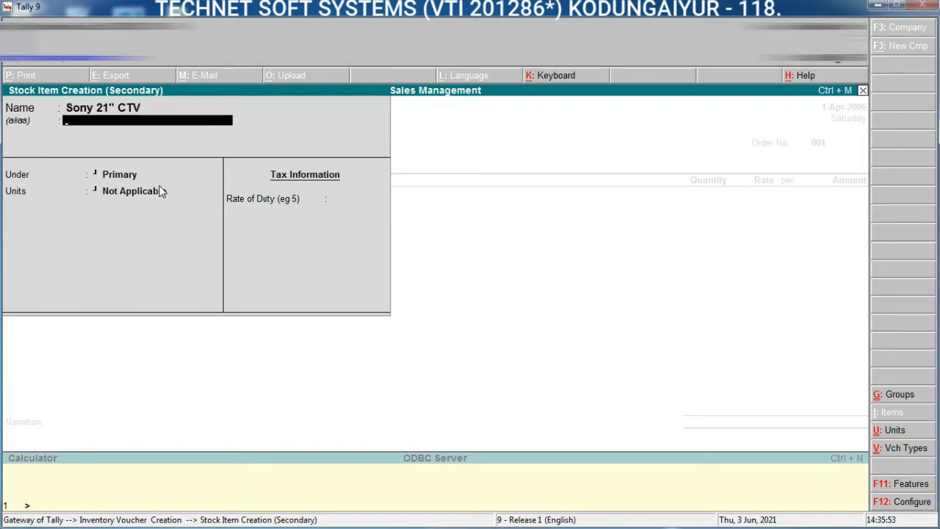
key(Return)
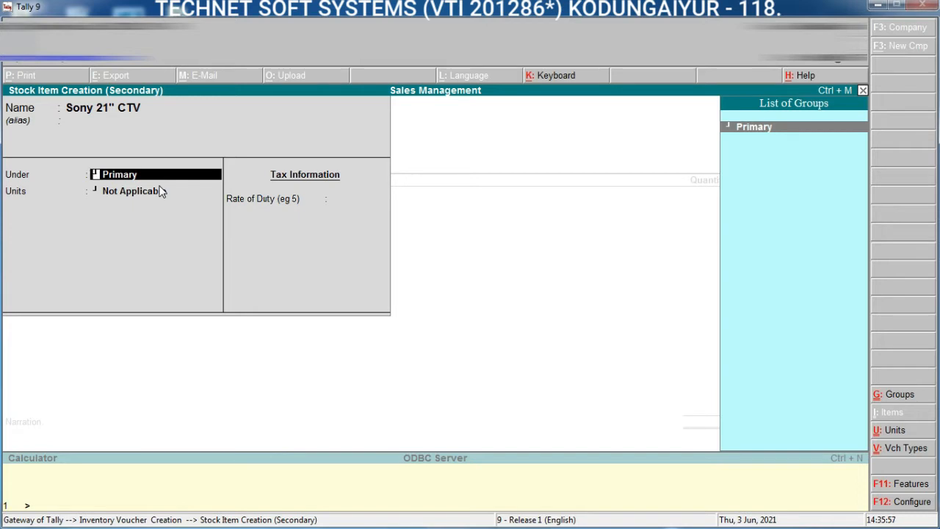
Step: Create a stock group named Sony Television under Primary without adding item quantities, and place the Sony 21" CTV item under it
key(alt+c)
text(S)
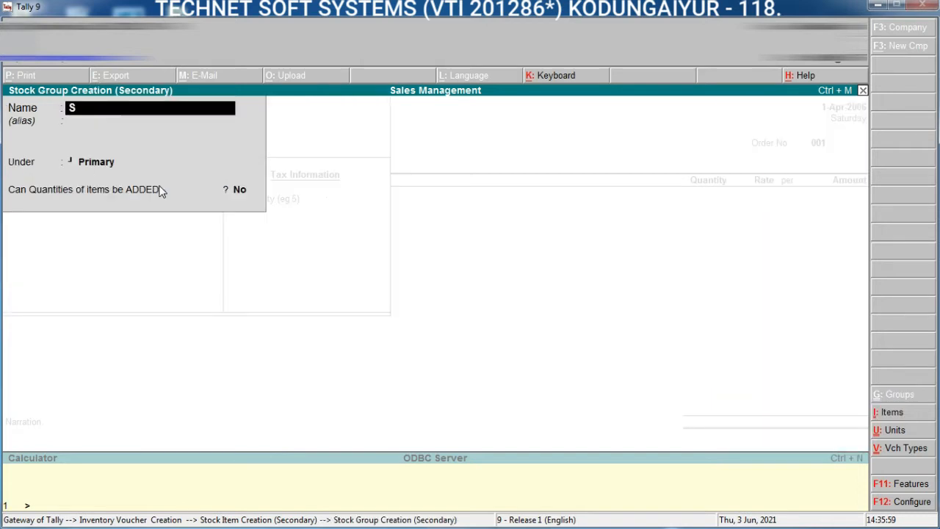
text(ony Televi)
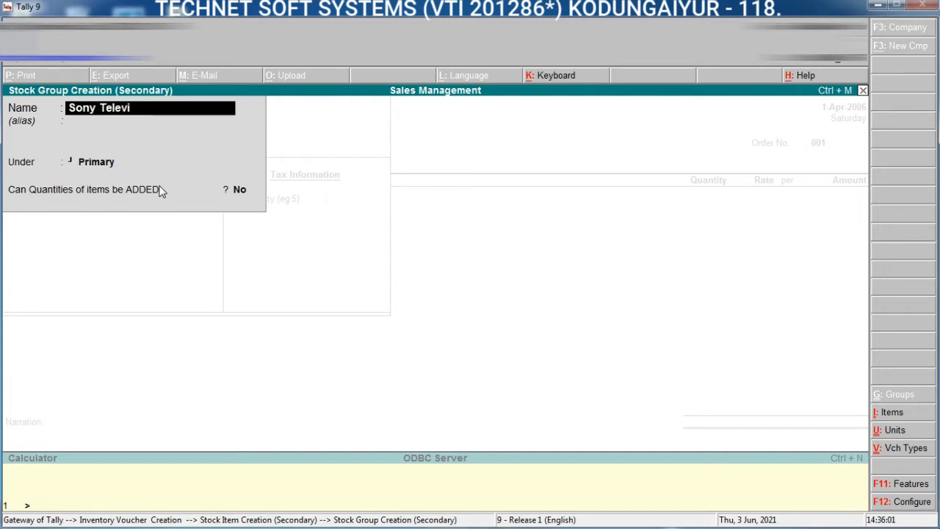
text(sion)
key(Return)
key(Return)
key(Return)
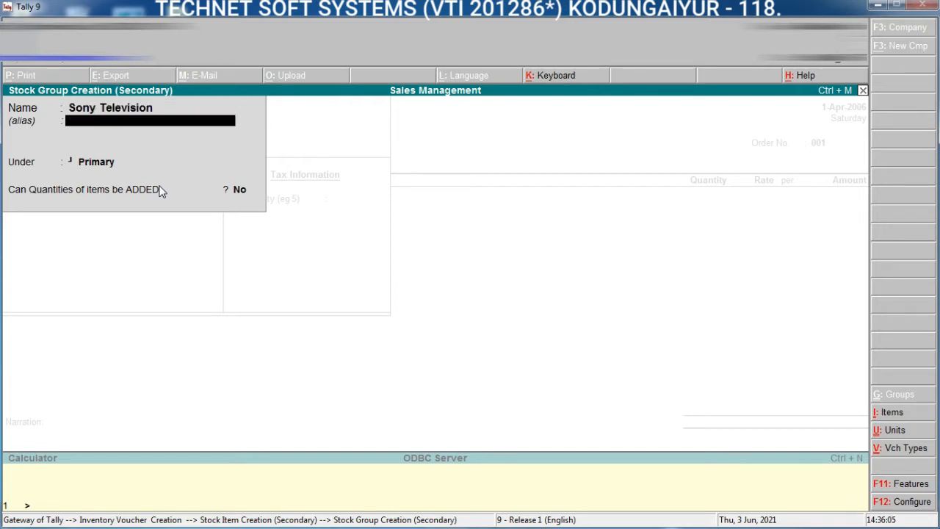
key(Return)
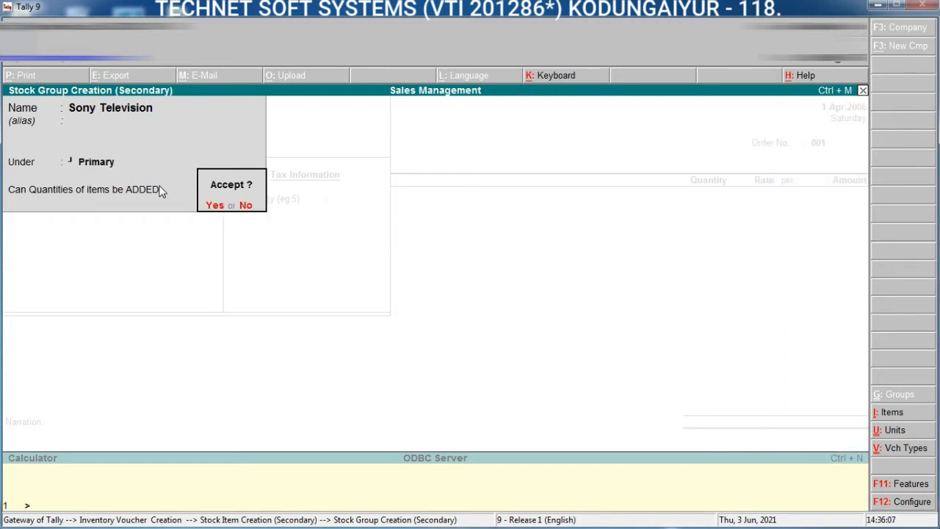
key(Return)
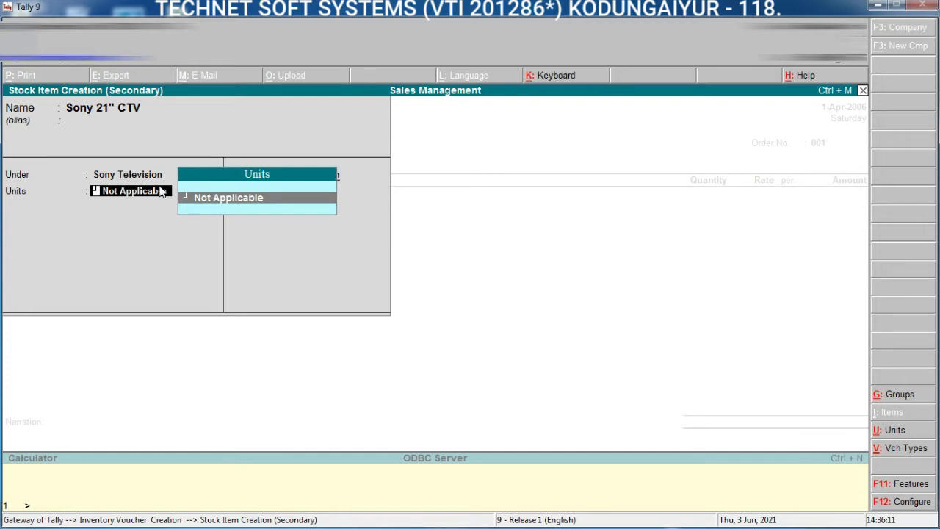
key(BackSpace)
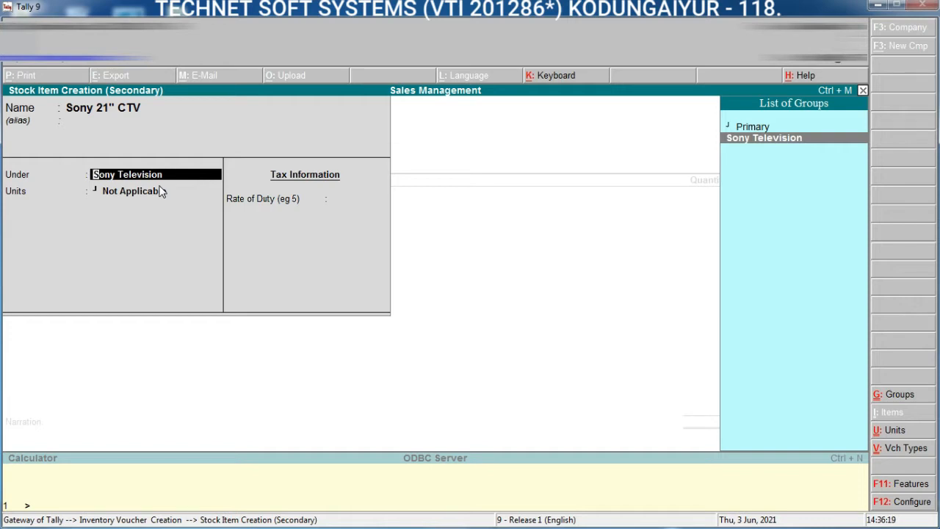
key(Return)
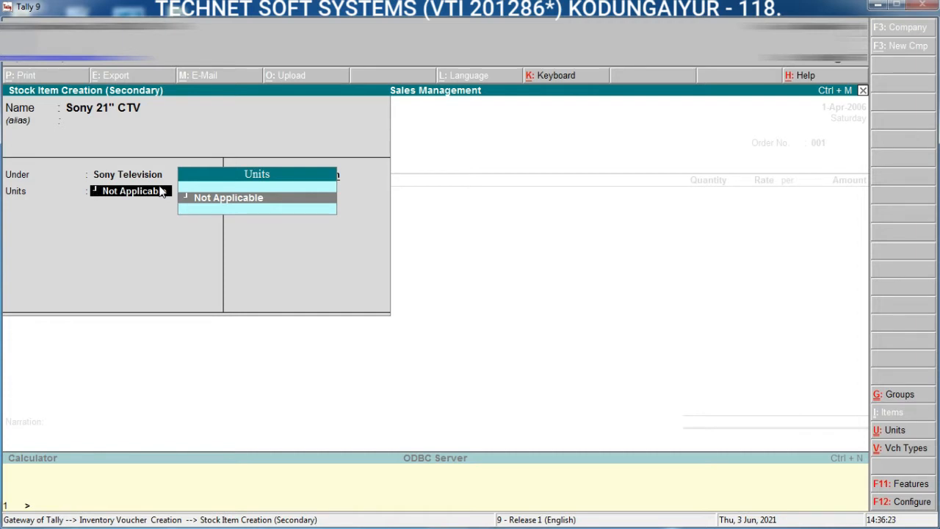
Step: Create a simple unit nos with formal name Numbers and 0 decimal places for the item, and save the item without a duty rate
key(alt+c)
text(nos)
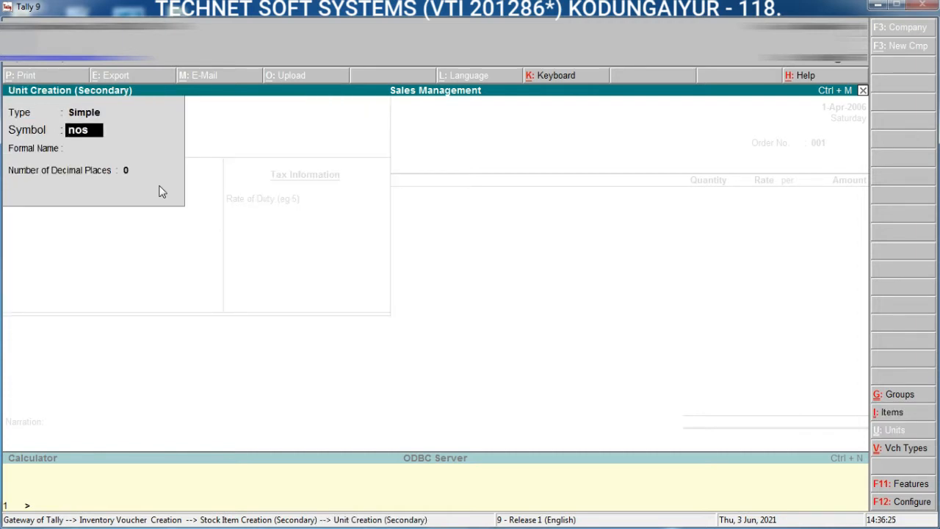
key(Return)
text(Numbers)
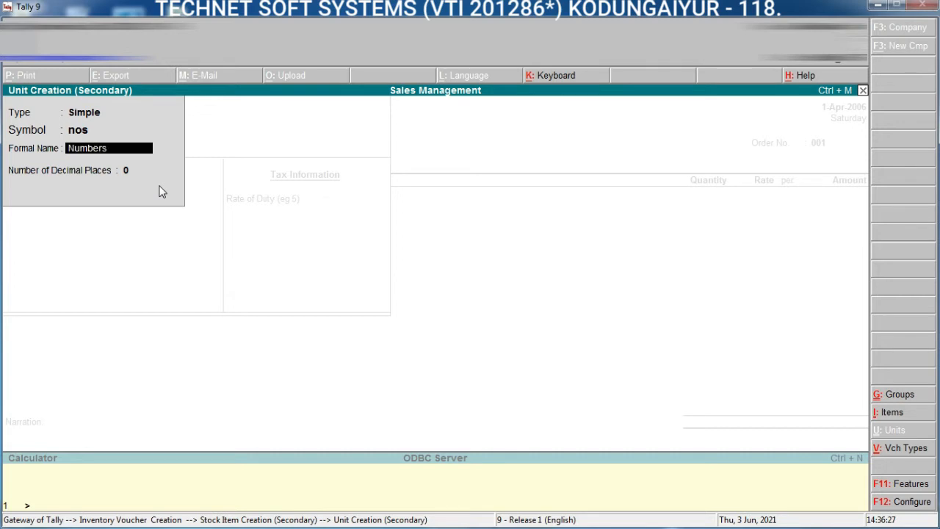
key(Return)
key(Return)
key(Return)
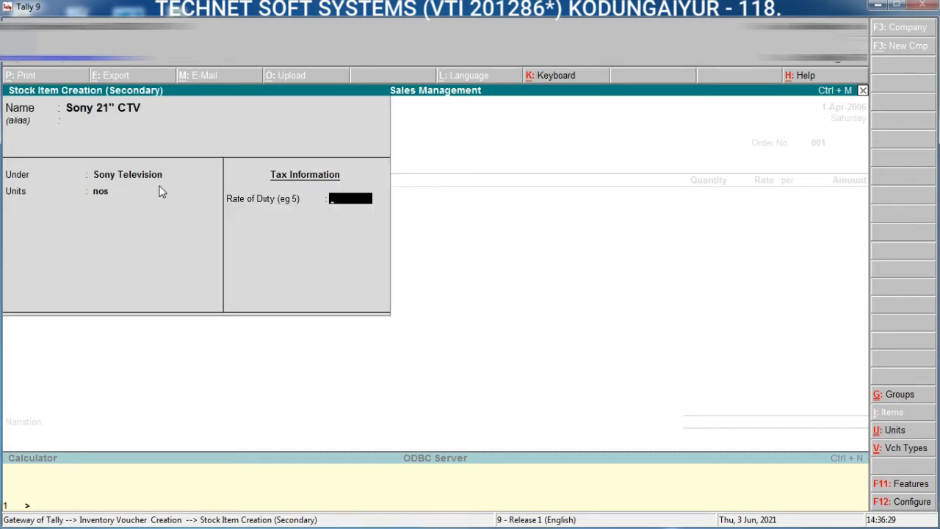
key(Return)
key(Return)
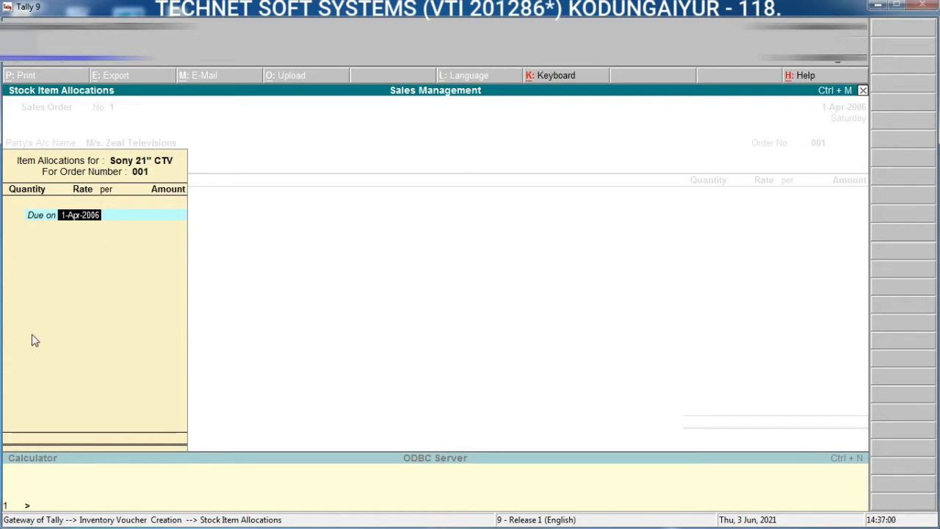
Step: Check the sales order exercise in the Tally book PDF in Adobe Acrobat Reader, and set the item's due period to 50 days in Tally
click(878, 5)
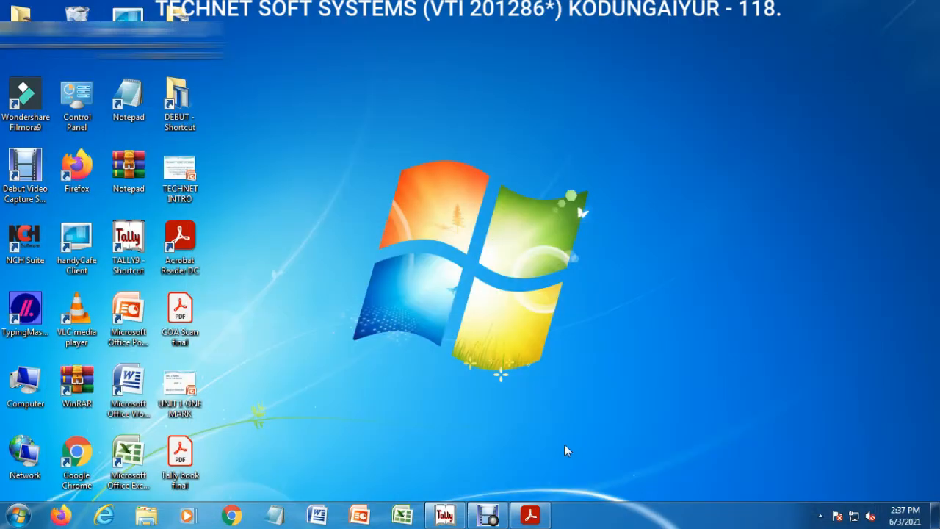
click(545, 516)
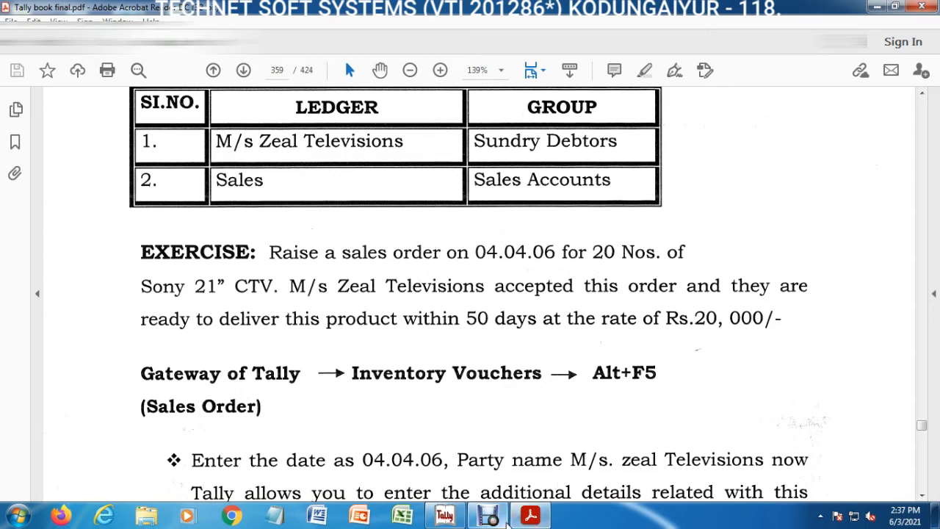
click(457, 517)
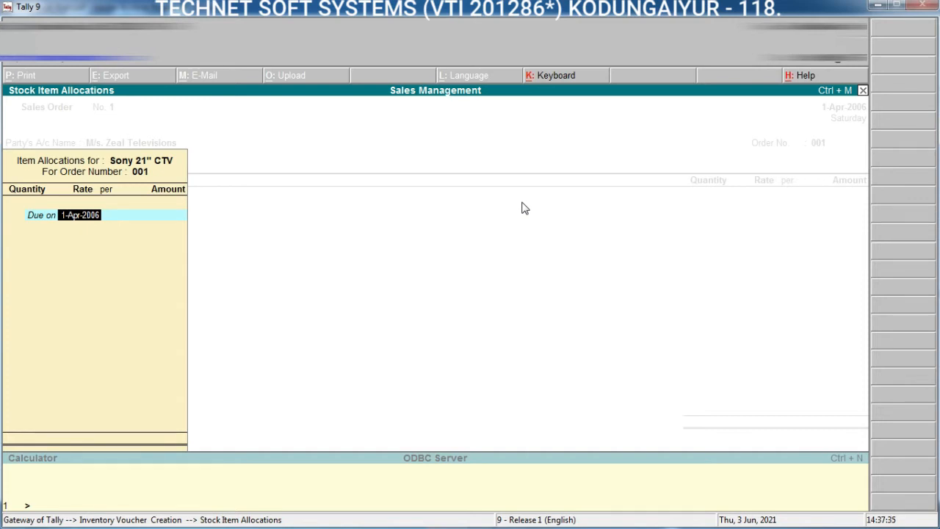
text(50)
key(Return)
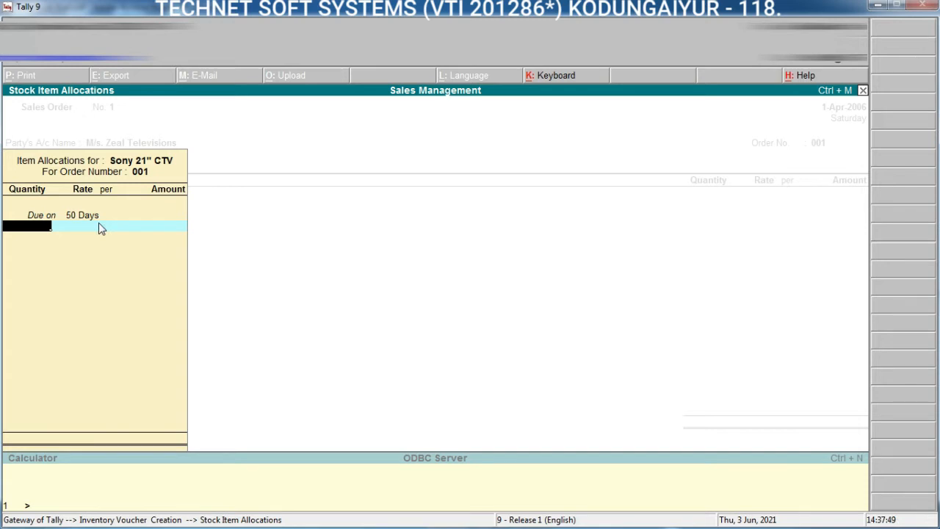
Step: Allocate a quantity of 20 nos at a rate of 20,000 per nos to Sony 21" CTV and finish its item allocations
text(20)
key(Return)
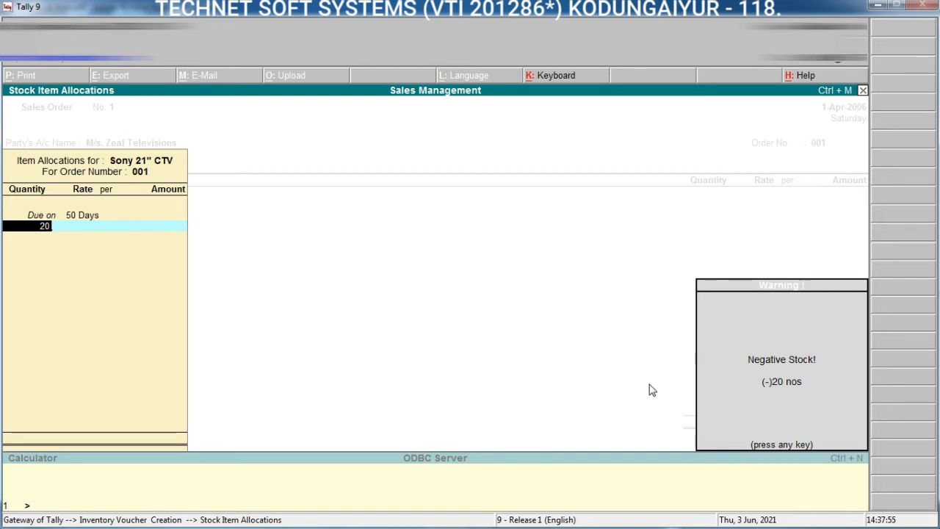
key(Return)
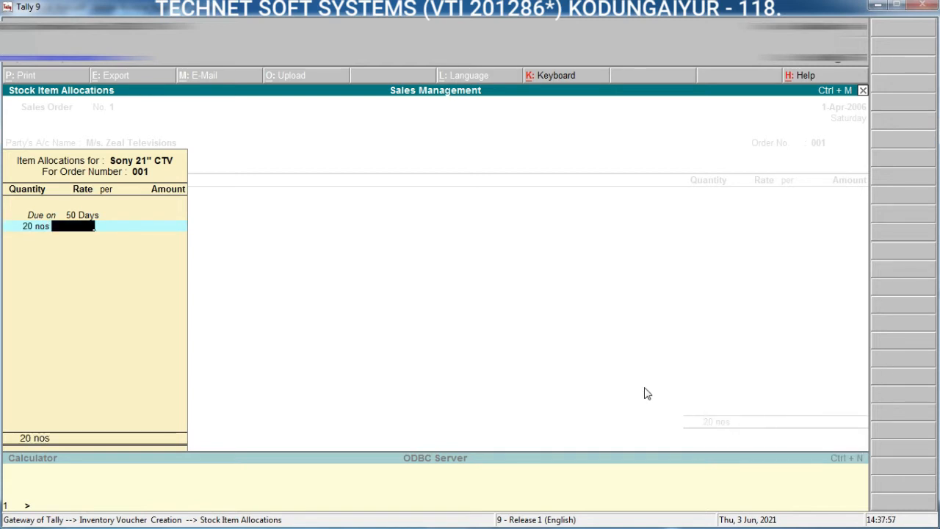
text(20000)
key(Return)
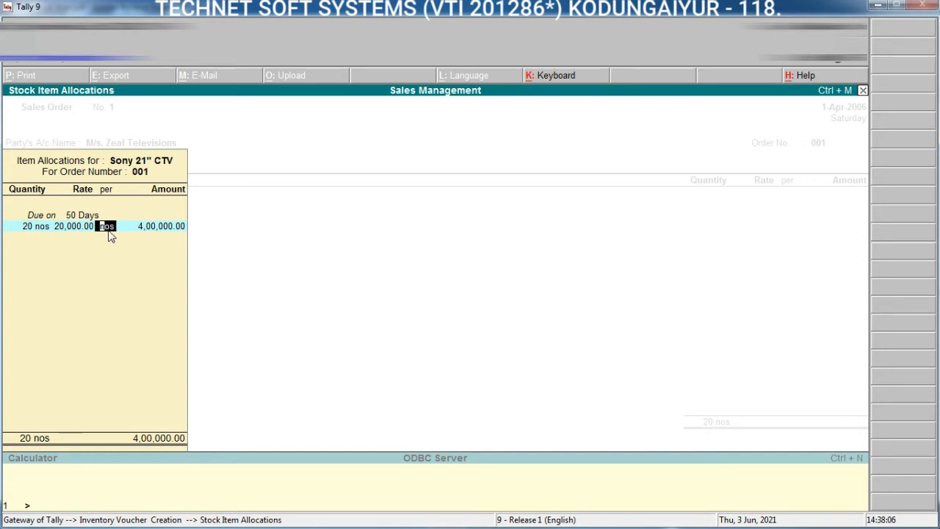
key(Return)
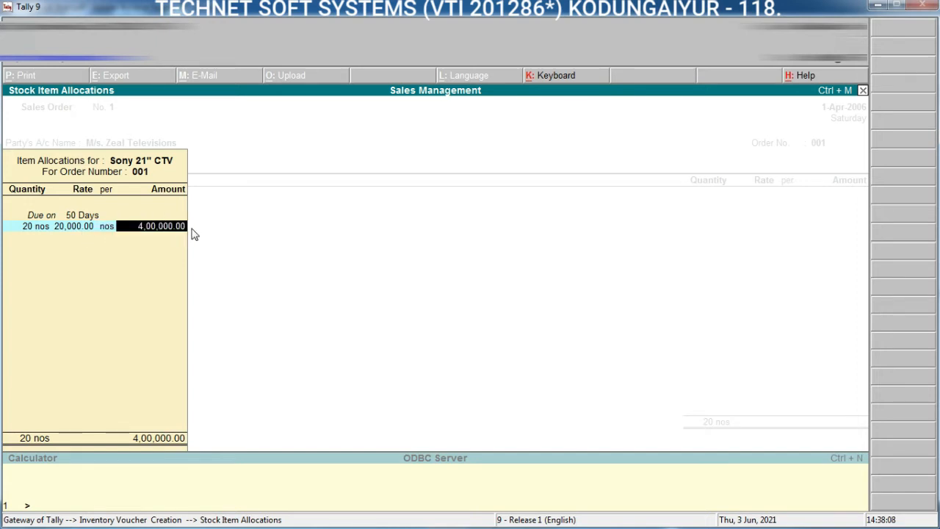
key(Return)
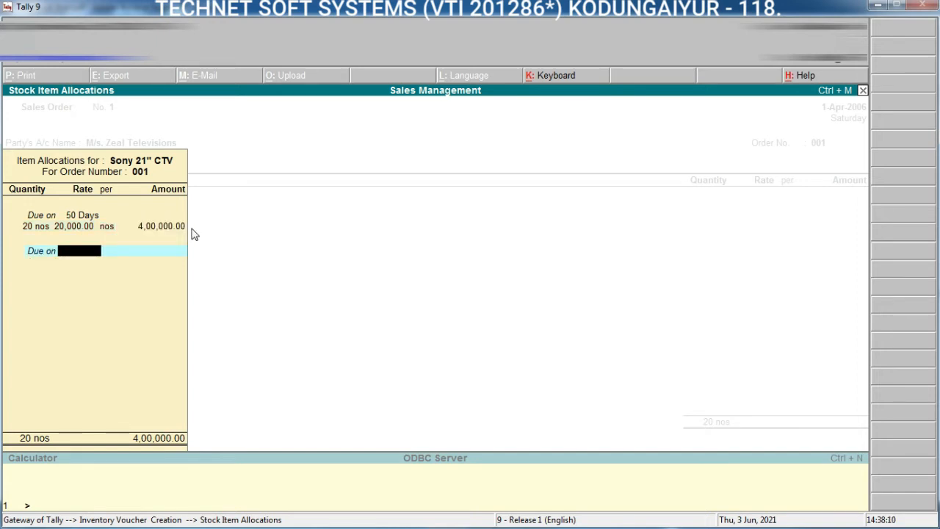
key(Return)
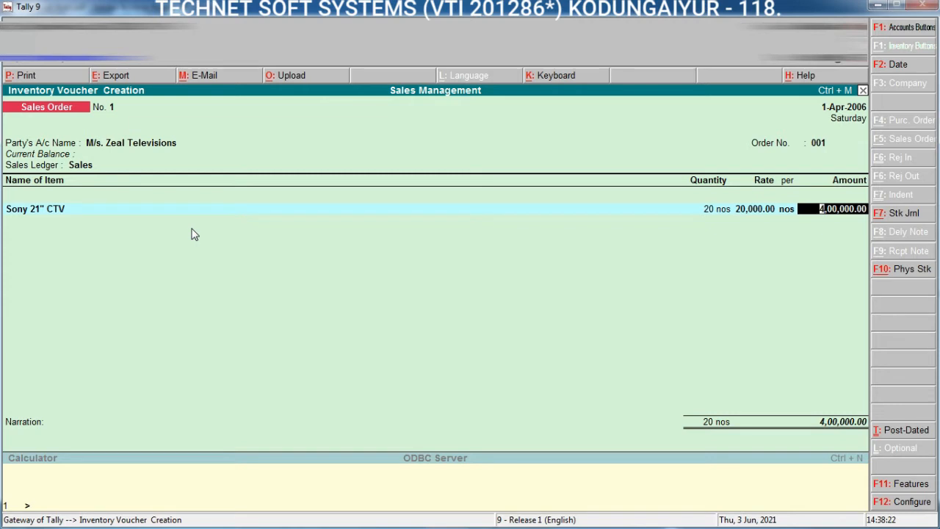
Step: Accept the item's amount, save the sales order without further items or narration, and leave voucher entry
key(Return)
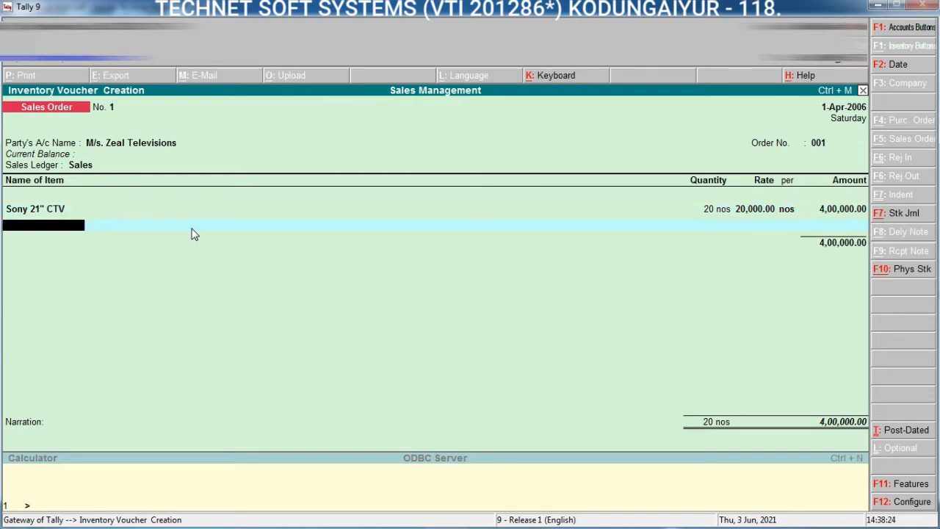
key(Return)
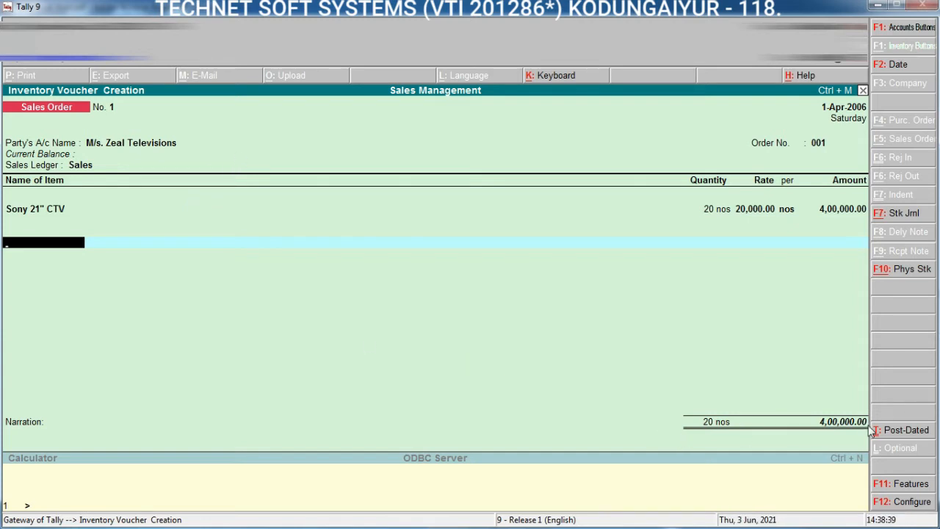
key(Return)
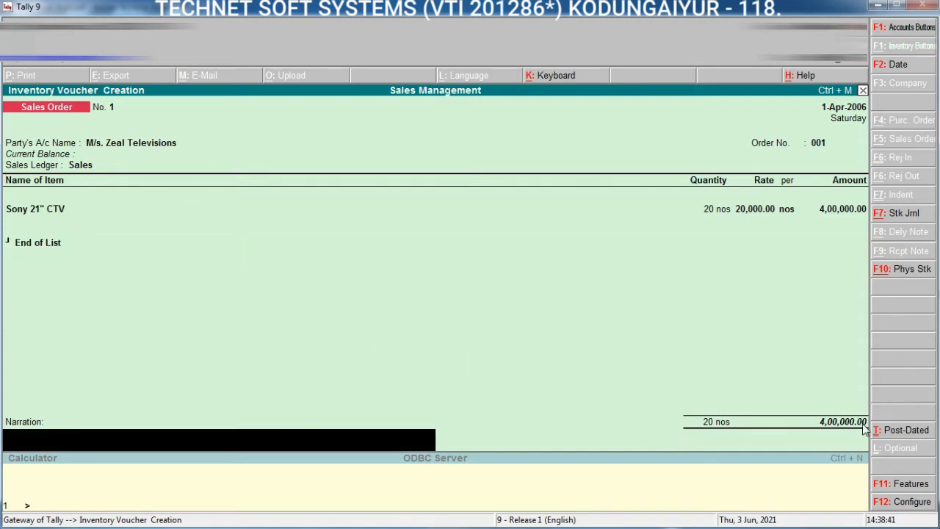
key(Return)
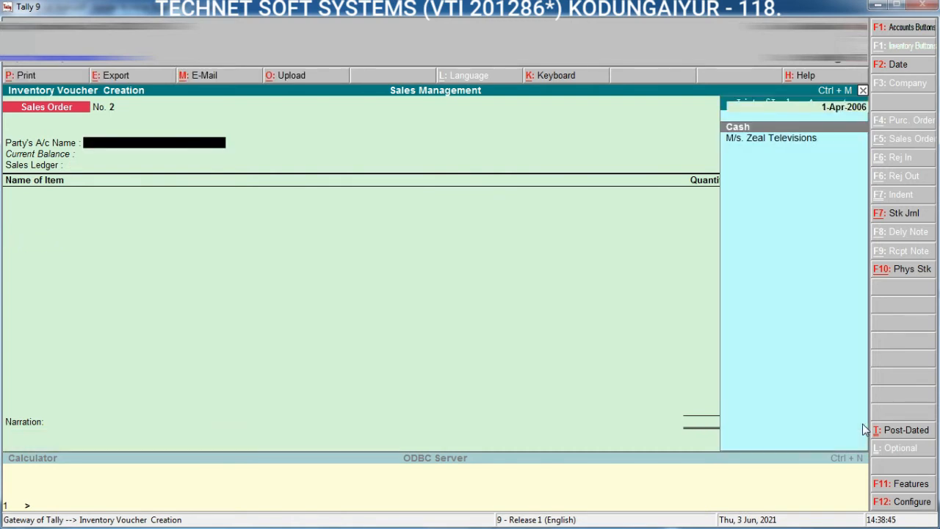
key(Escape)
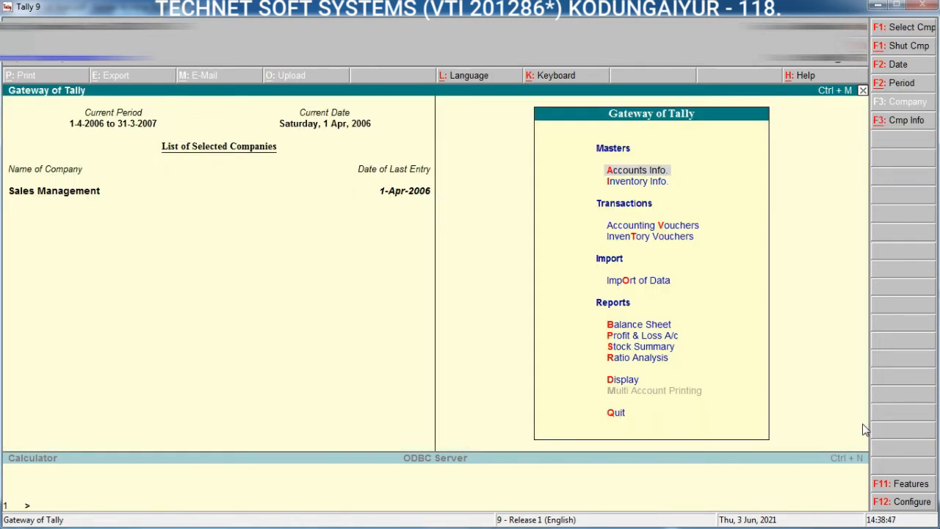
Step: Display the Sales Orders Book among the inventory books
key(d)
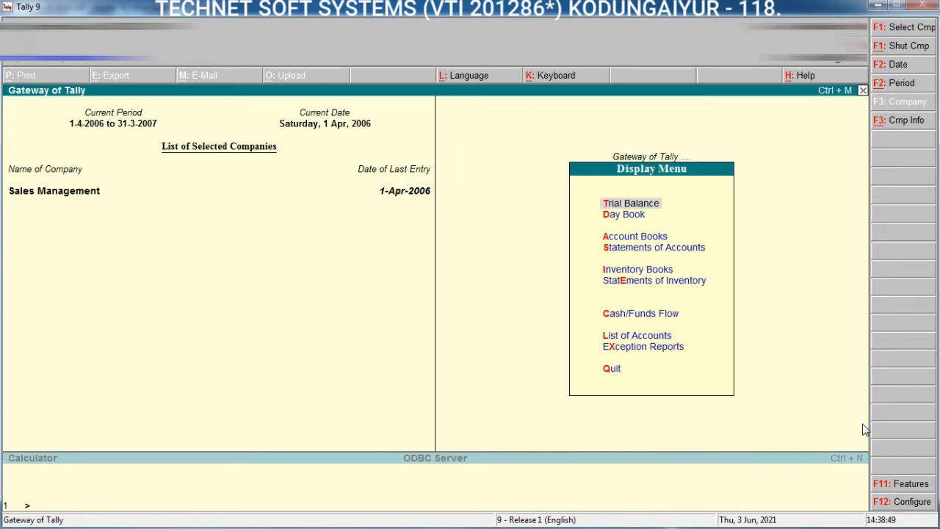
key(Down)
key(Down)
key(Down)
key(Down)
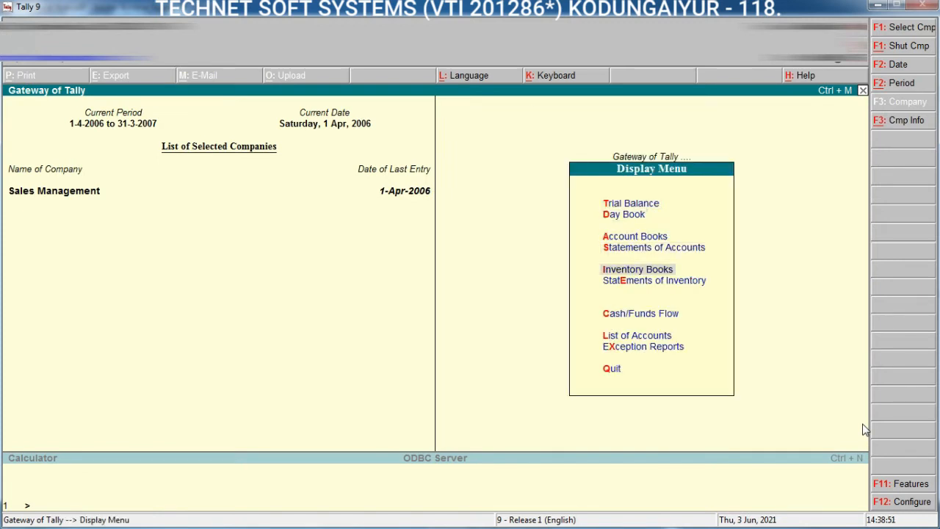
key(Return)
key(Down)
key(Down)
key(Down)
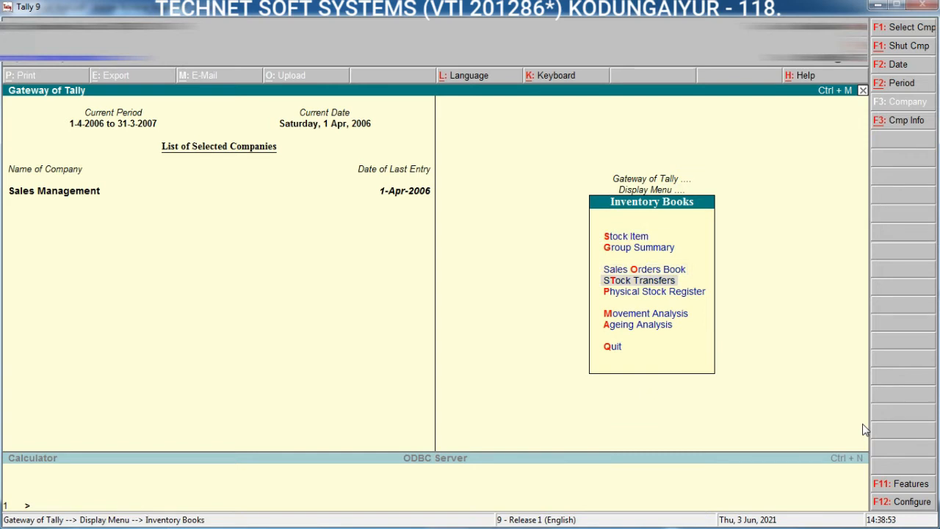
key(Up)
key(Return)
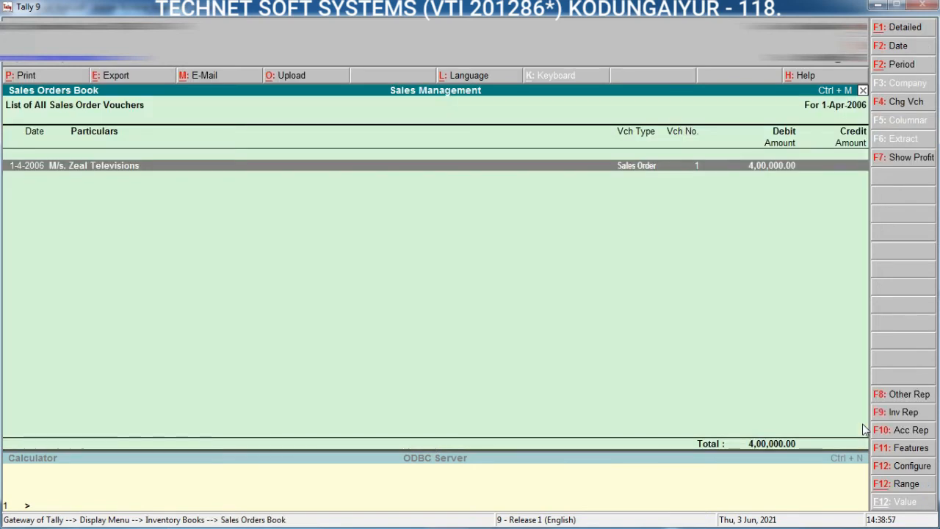
Step: Open the M/s. Zeal Televisions voucher from the Sales Orders Book for review, and return to the Display Menu
key(Return)
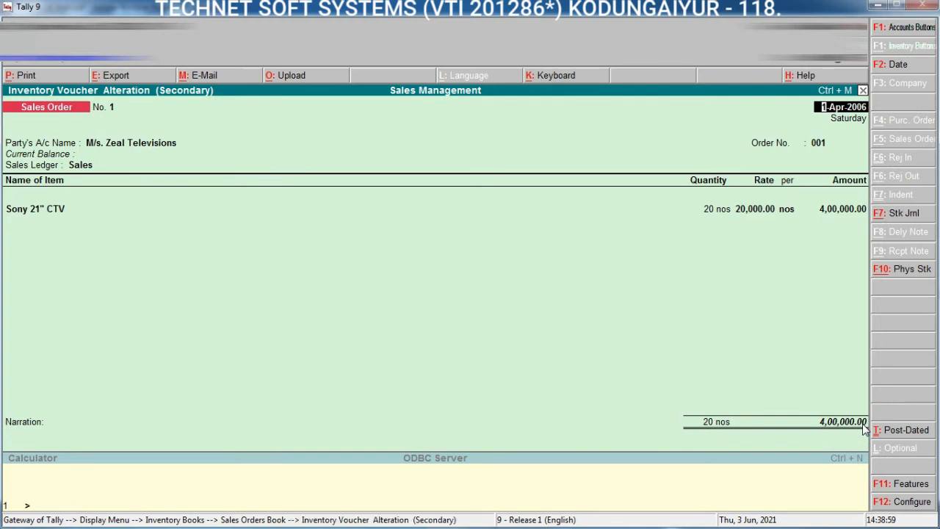
key(Escape)
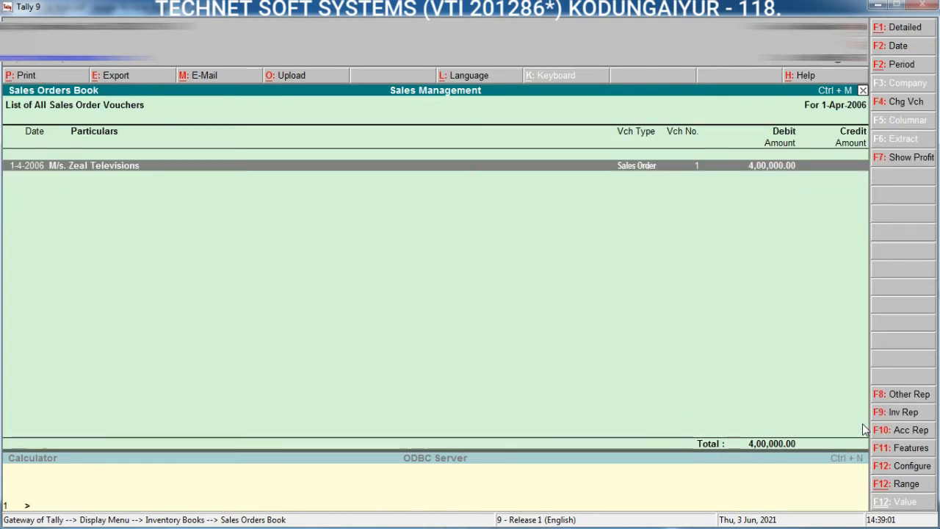
key(Escape)
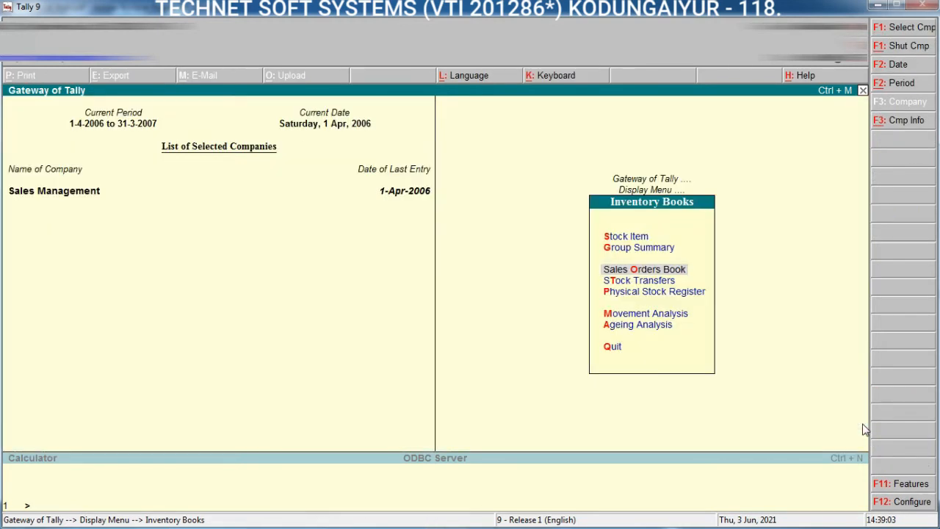
key(Escape)
Step: Display the Sales Order Summary among the statements of inventory
key(Down)
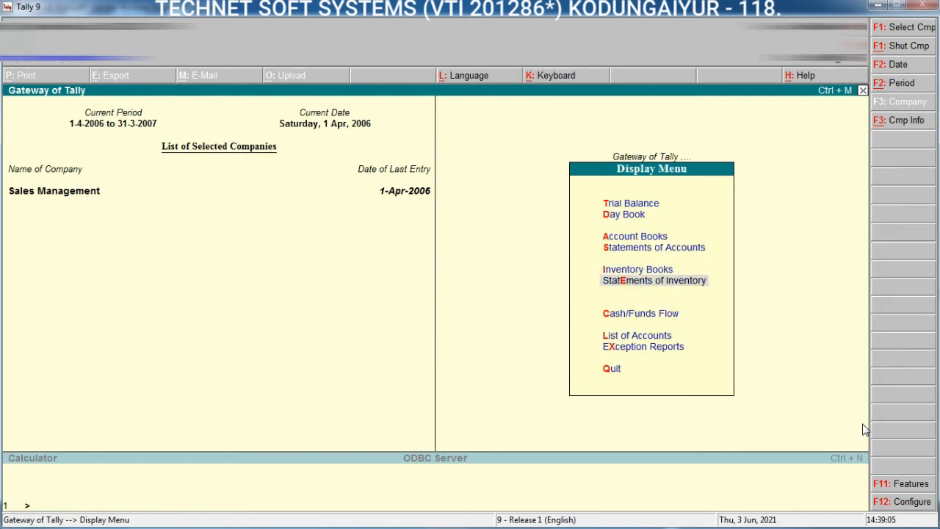
key(Return)
key(Down)
key(Down)
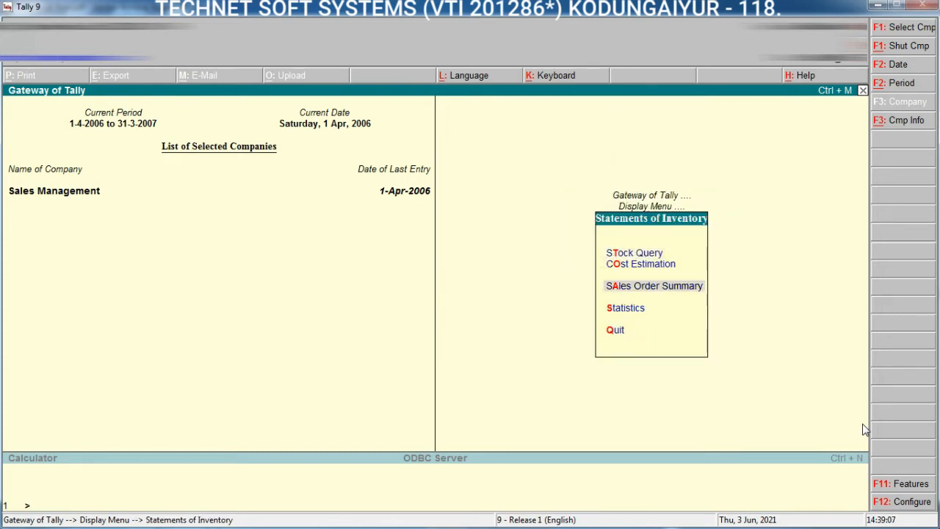
key(Return)
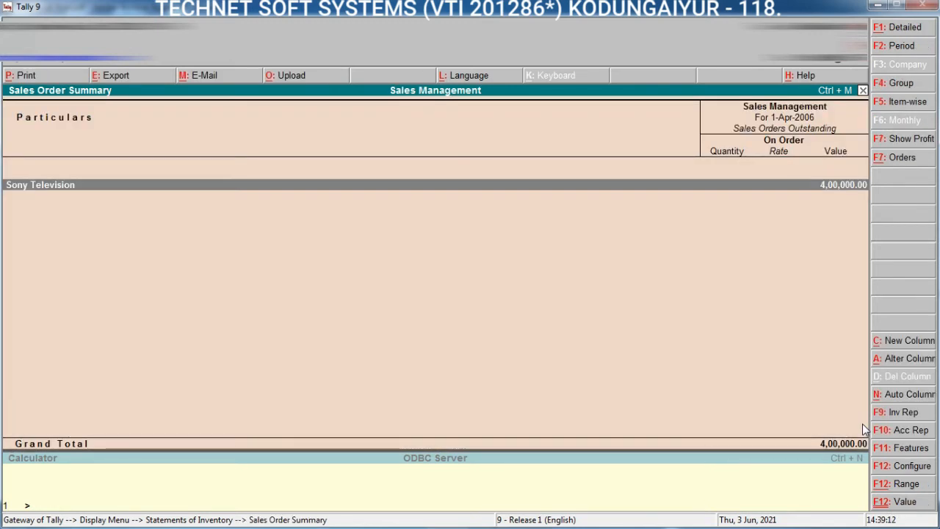
Step: Show the summary with Sales Orders Outstanding as the type of values and due orders only set to No
click(905, 158)
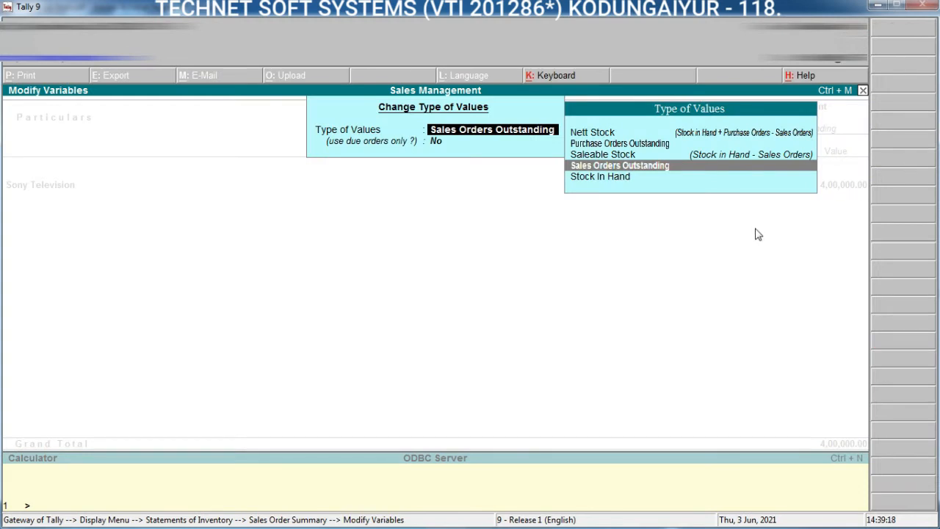
key(Return)
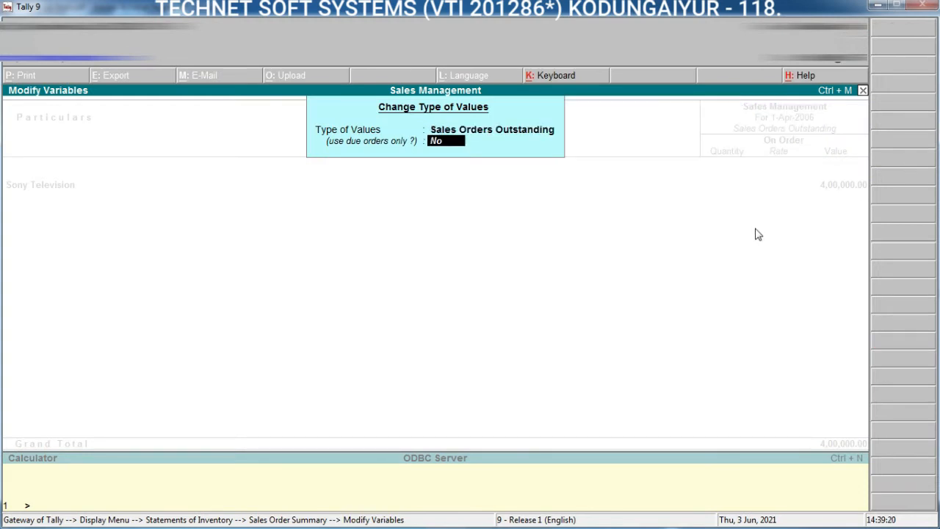
key(Return)
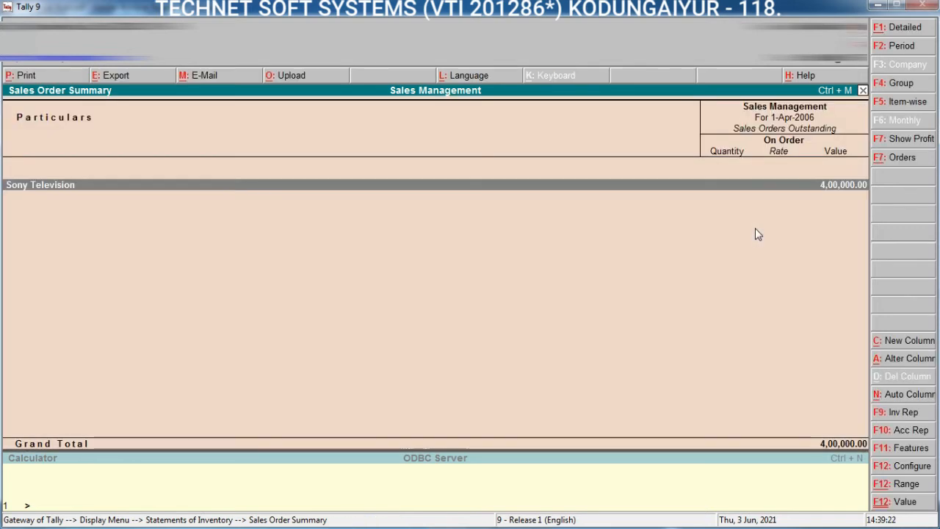
Step: Drill down from Sony Television to the order details of Sony 21" CTV, and return to the Gateway of Tally
key(Return)
key(Return)
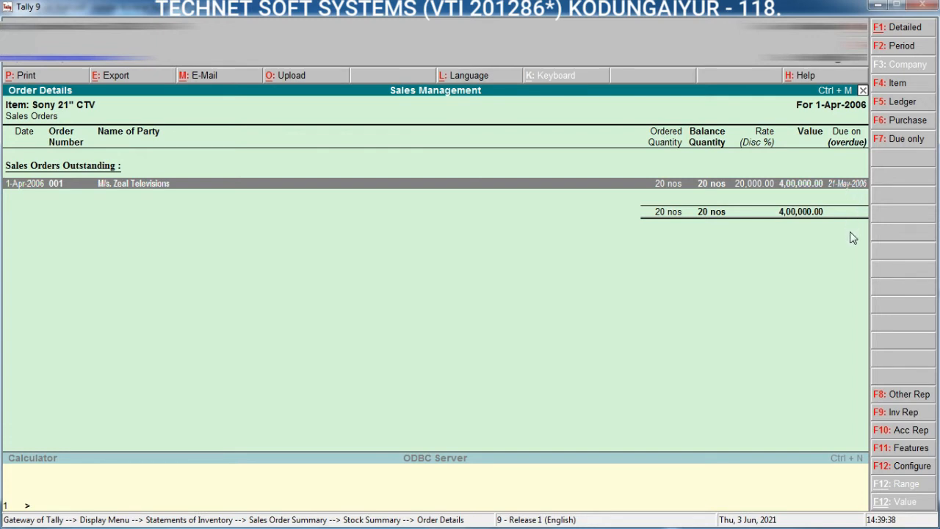
key(Escape)
key(Escape)
key(Escape)
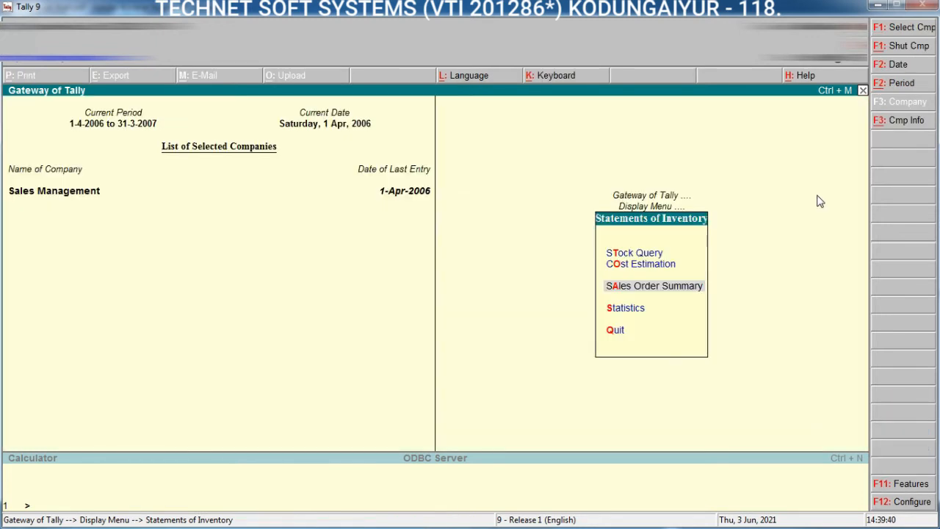
key(Escape)
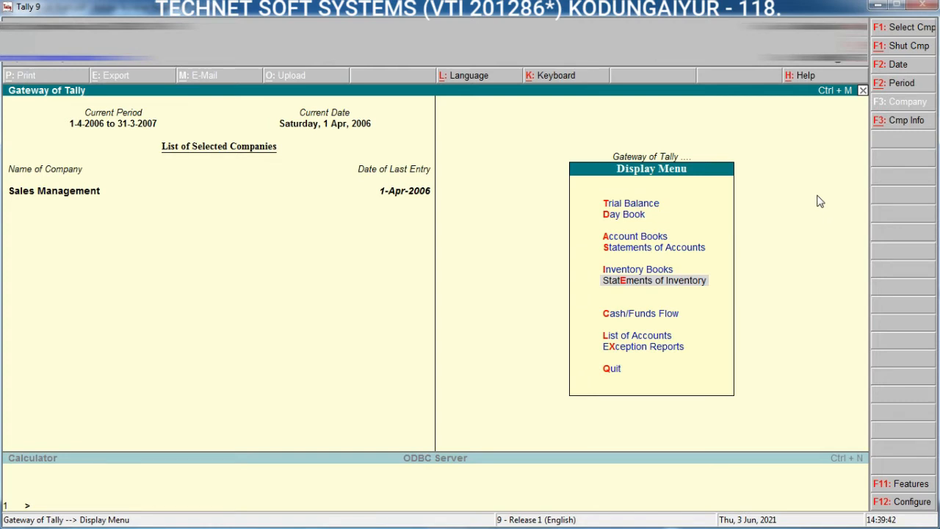
key(Escape)
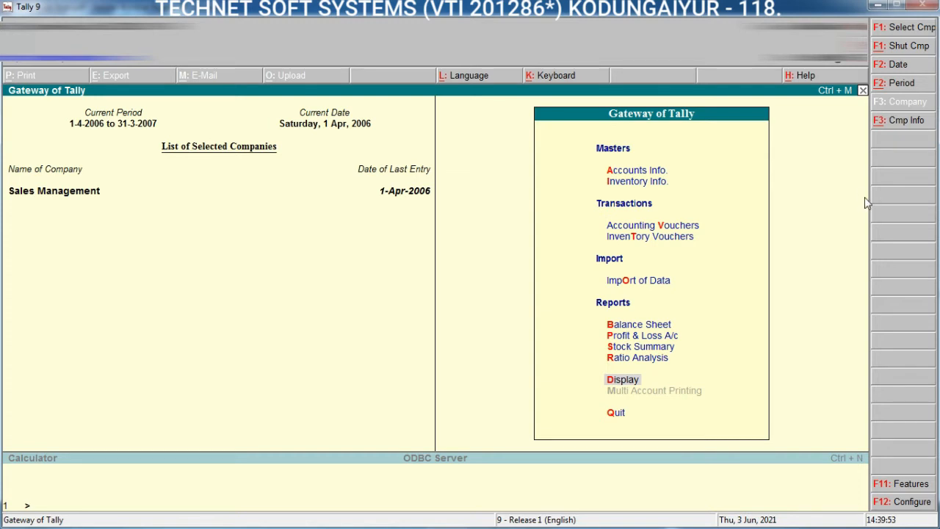
Step: Start an inventory voucher and enable tracking numbers for delivery and receipt notes in the company's inventory features
key(Down)
key(Down)
key(Down)
key(Down)
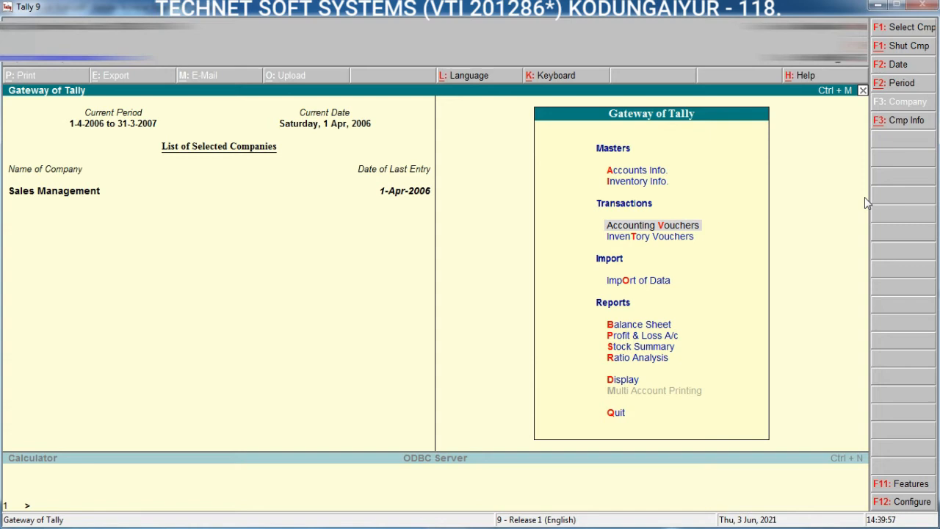
key(Down)
key(Return)
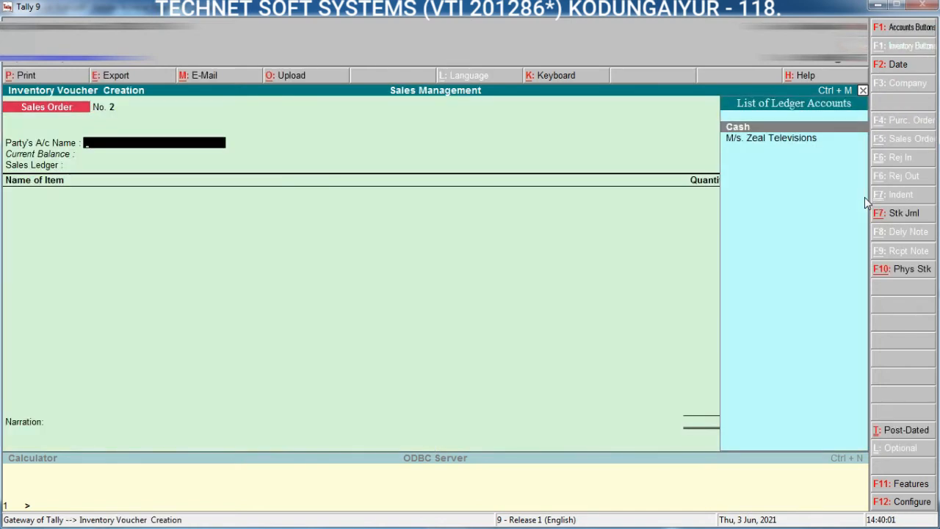
key(F11)
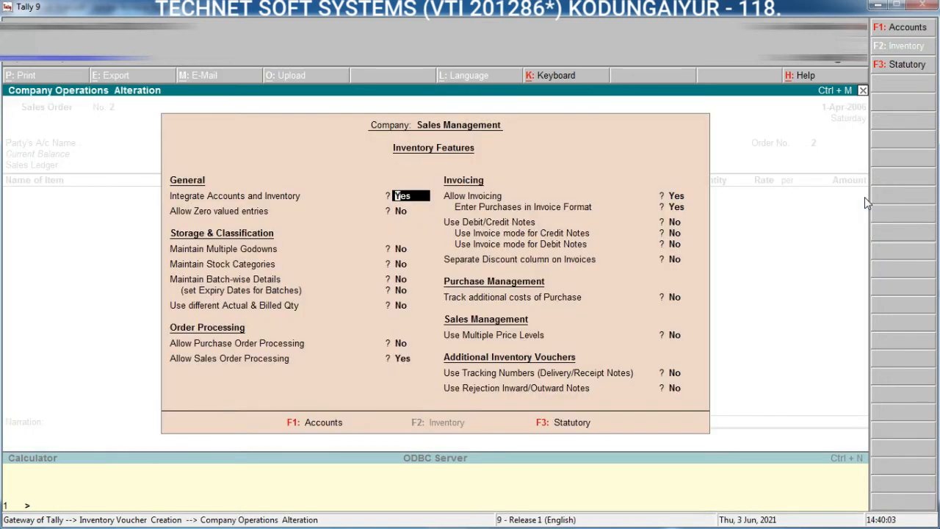
key(ctrl+End)
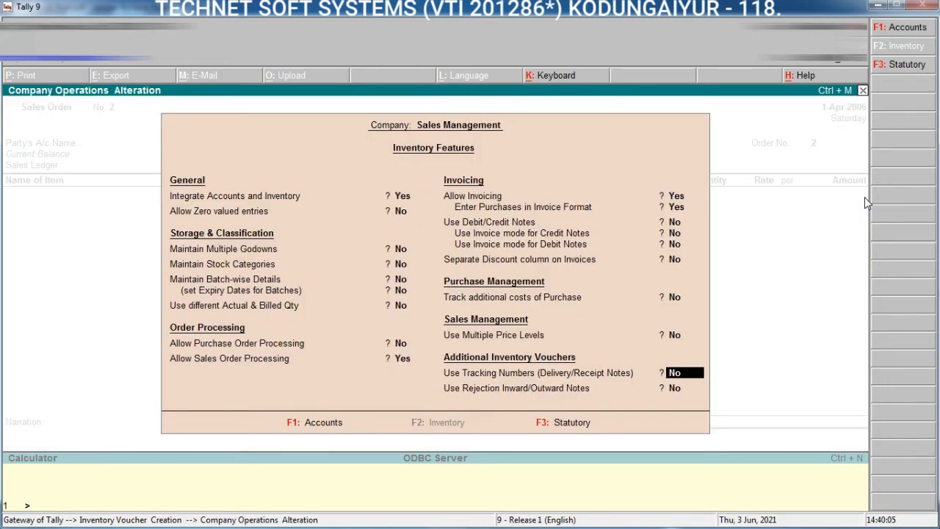
text(y)
key(ctrl+a)
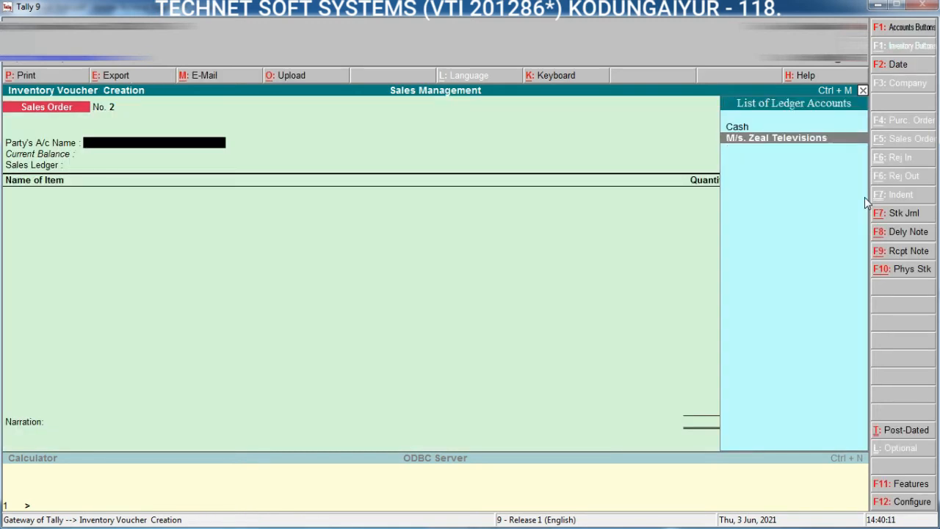
Step: Select M/s. Zeal Televisions as the sales order's party and enter the buyer's postal address in the party details
key(Return)
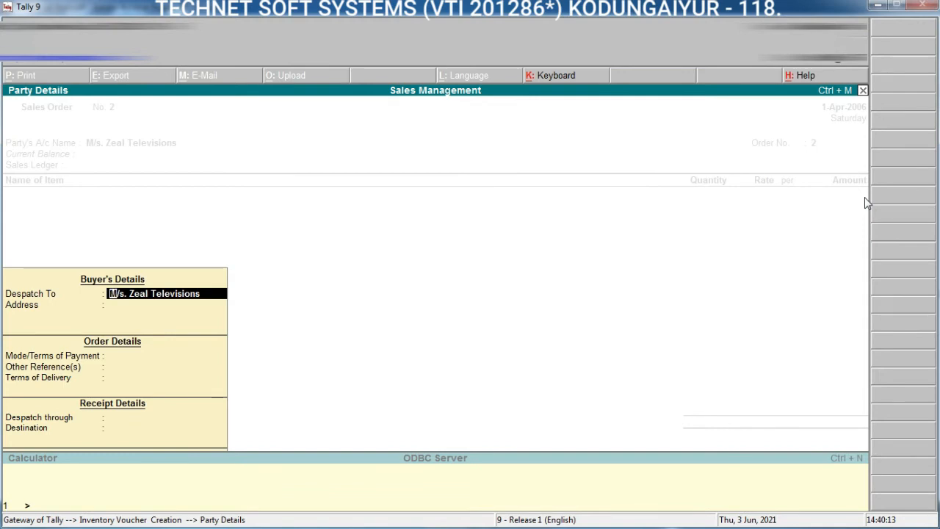
key(Return)
text(5)
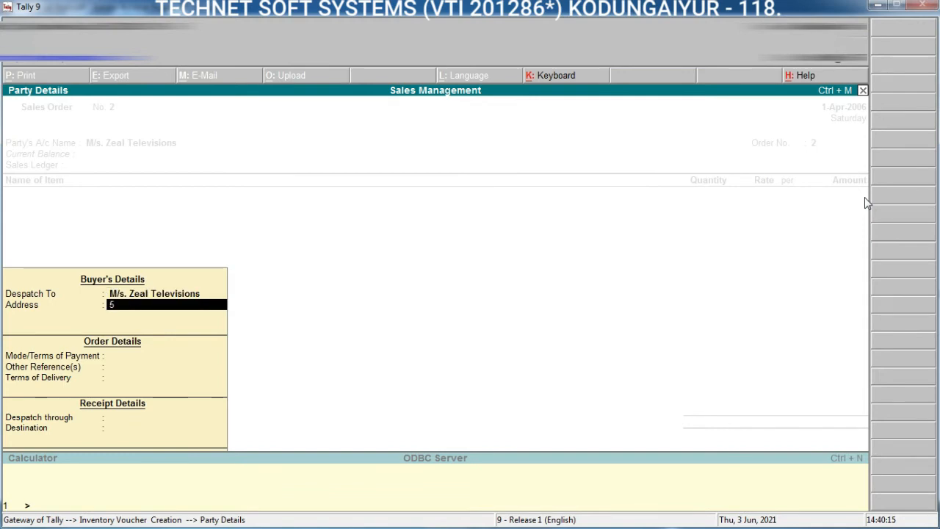
text(, gandhi nagar)
key(Return)
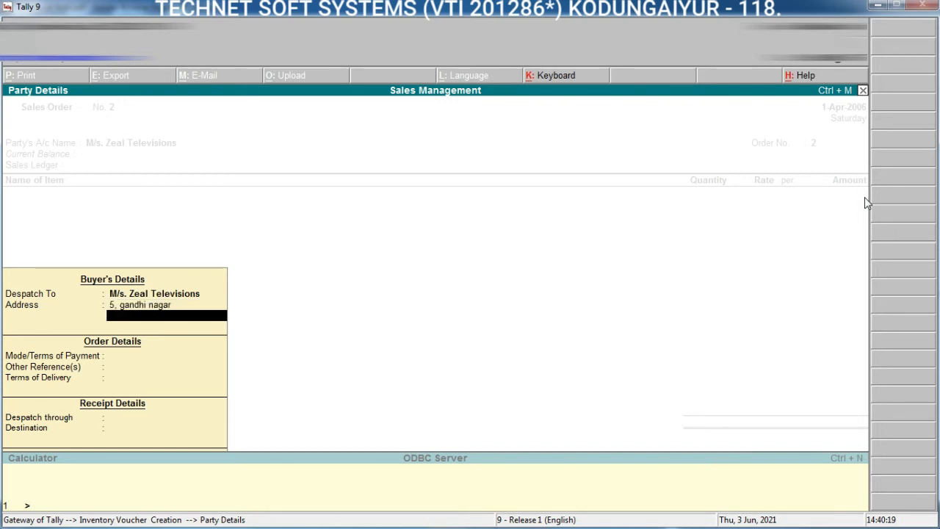
text(kodungaiyur)
key(Return)
text(chennai)
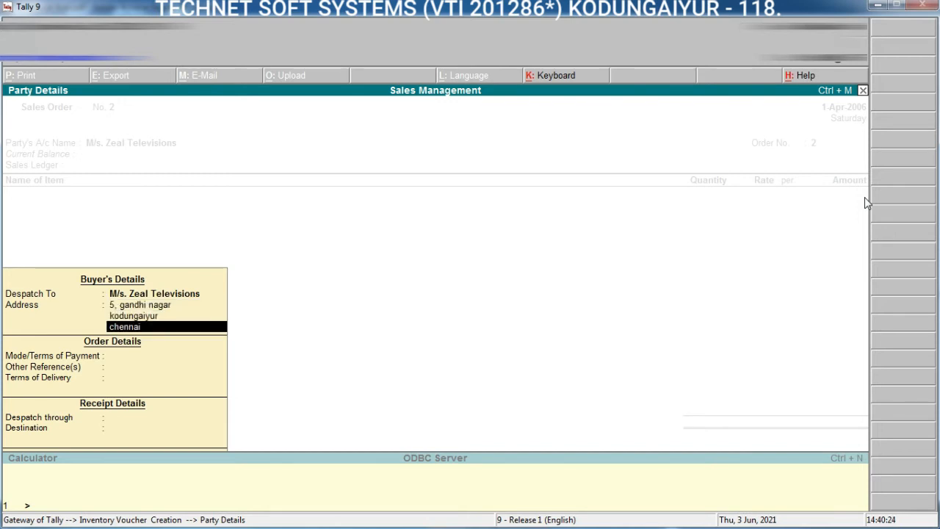
text( - 118)
key(Return)
key(Return)
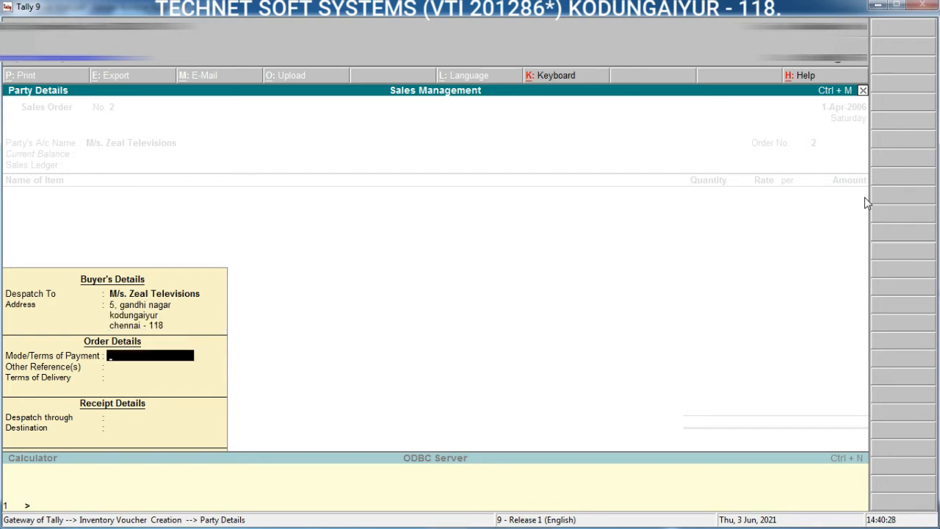
Step: Set the terms of payment to cash and the destination to Chennai, leaving the other order and receipt details blank
text(cash)
key(Return)
key(Return)
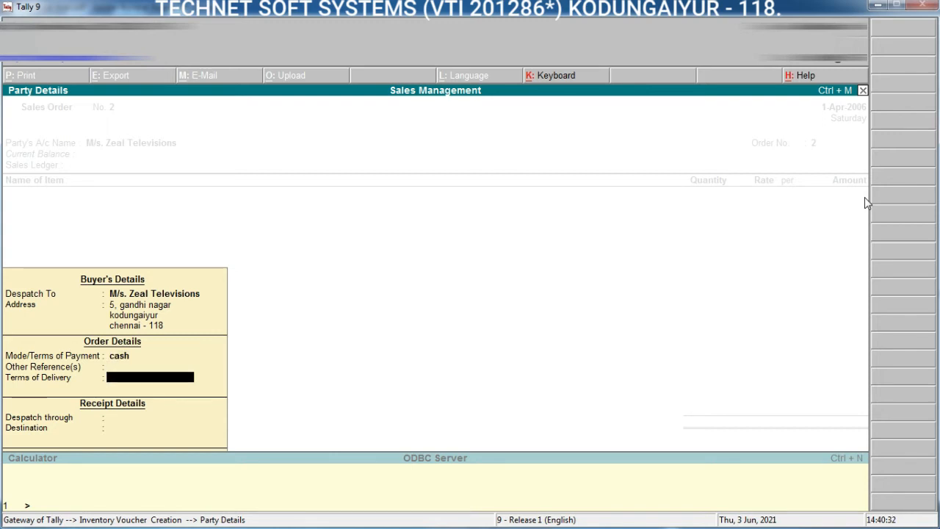
key(Return)
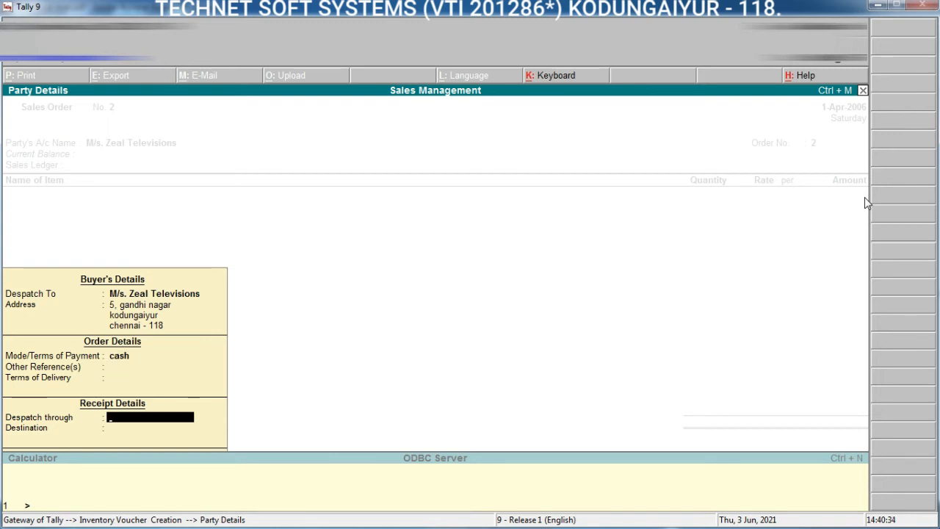
key(Return)
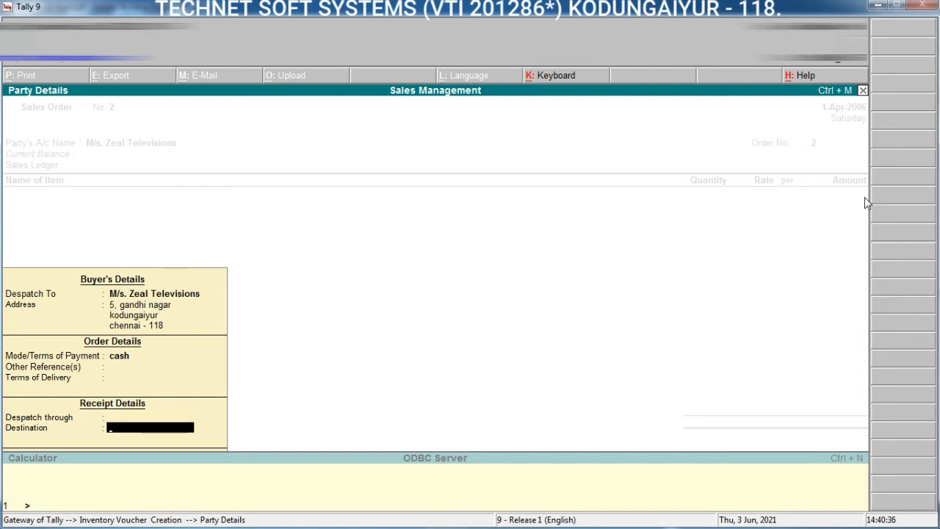
text(Chennai)
key(Return)
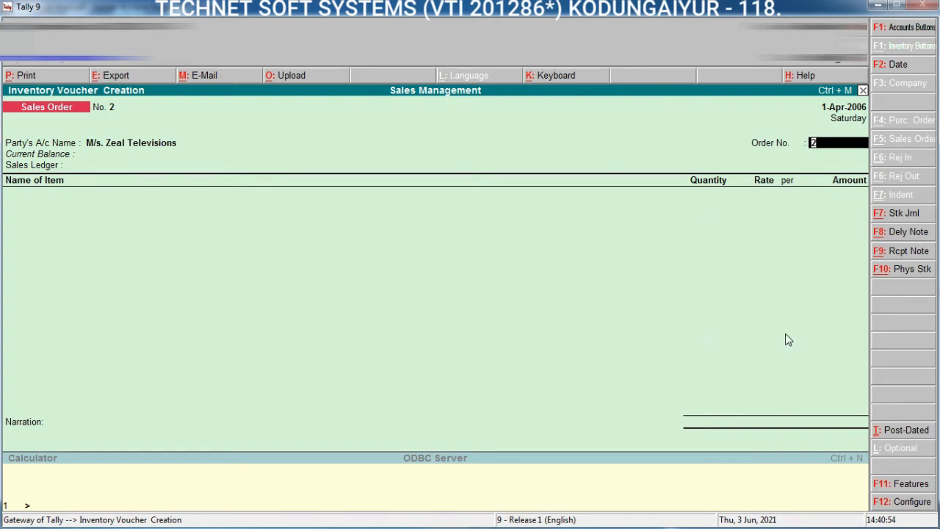
Step: Switch to a delivery note for M/s. Zeal Televisions and link it to order number 001
click(900, 235)
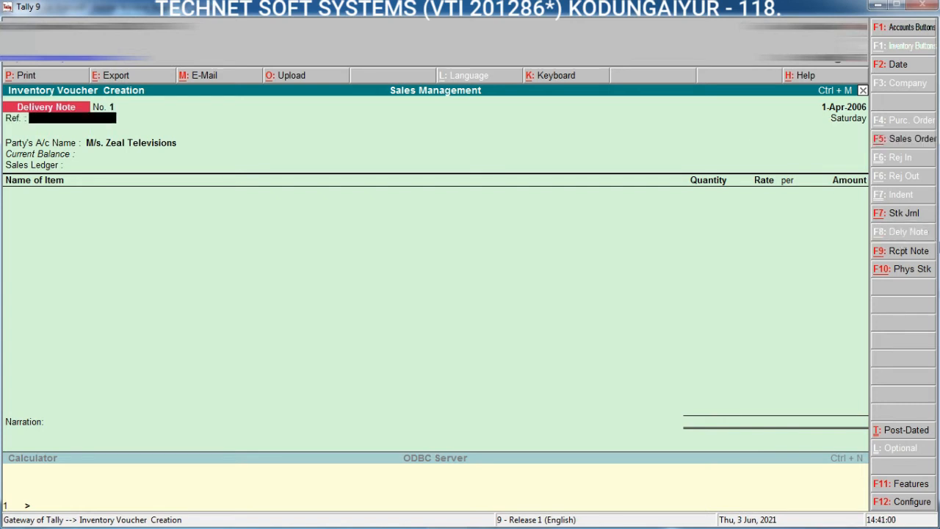
key(Return)
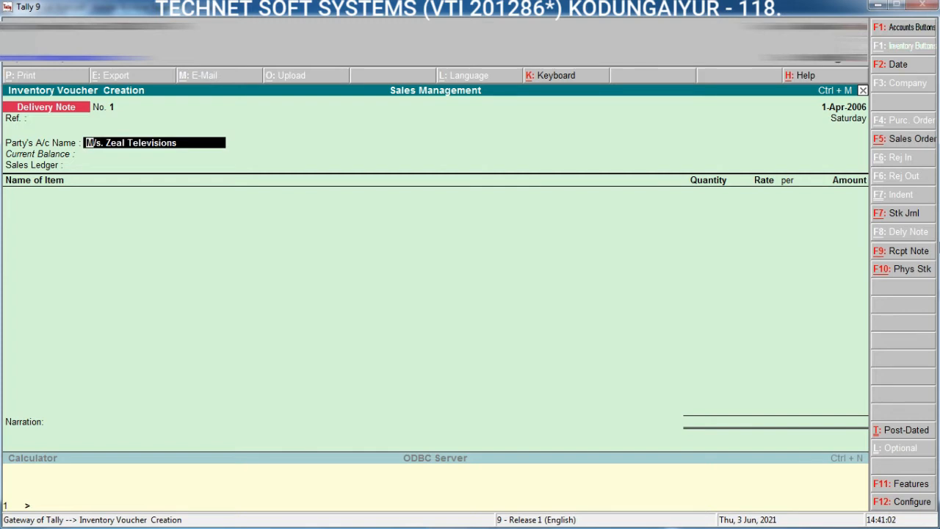
key(Return)
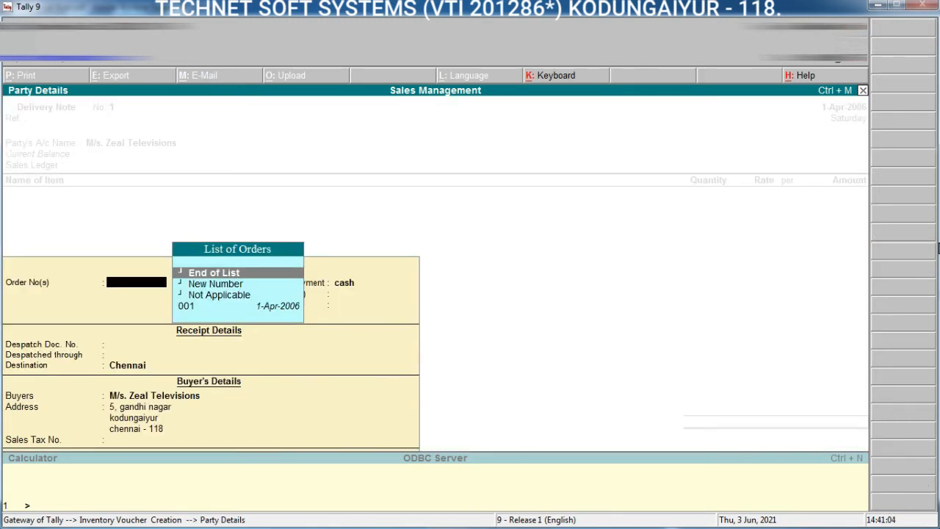
key(Down)
key(Down)
key(Down)
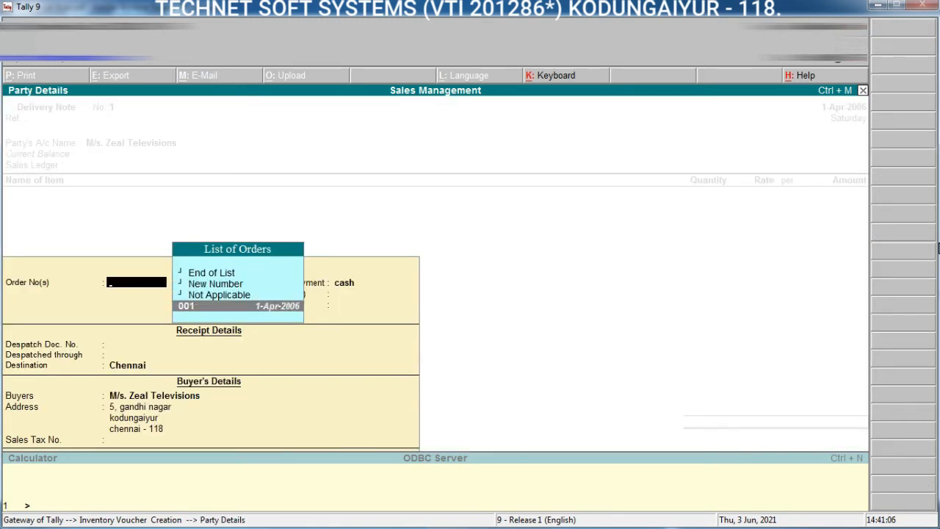
key(Return)
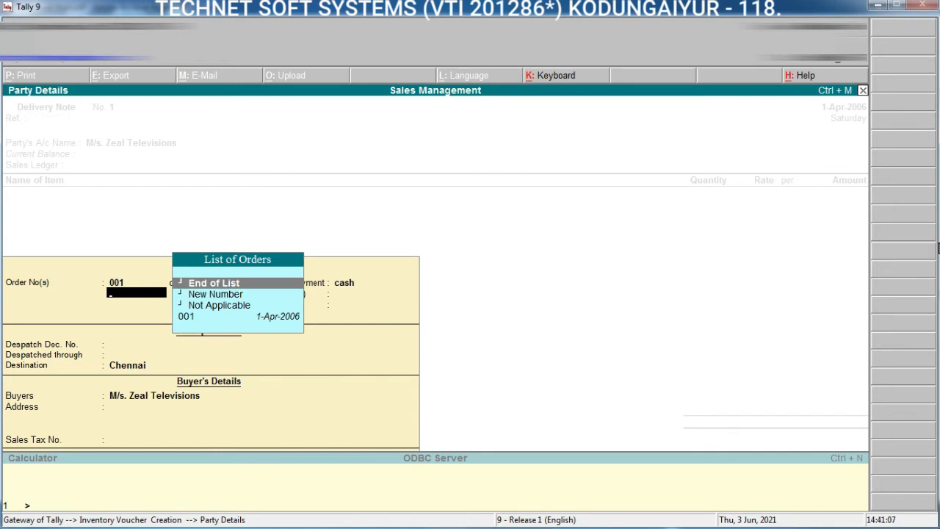
key(Return)
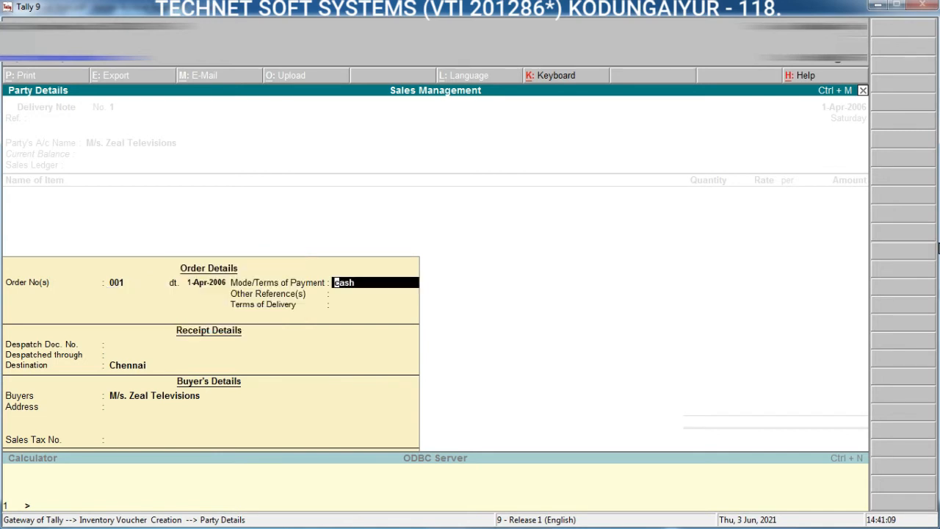
Step: Accept the remaining party details with cash payment and destination Chennai, and use Sales as the sales ledger
key(Return)
key(Return)
key(Return)
key(Return)
key(Return)
key(Return)
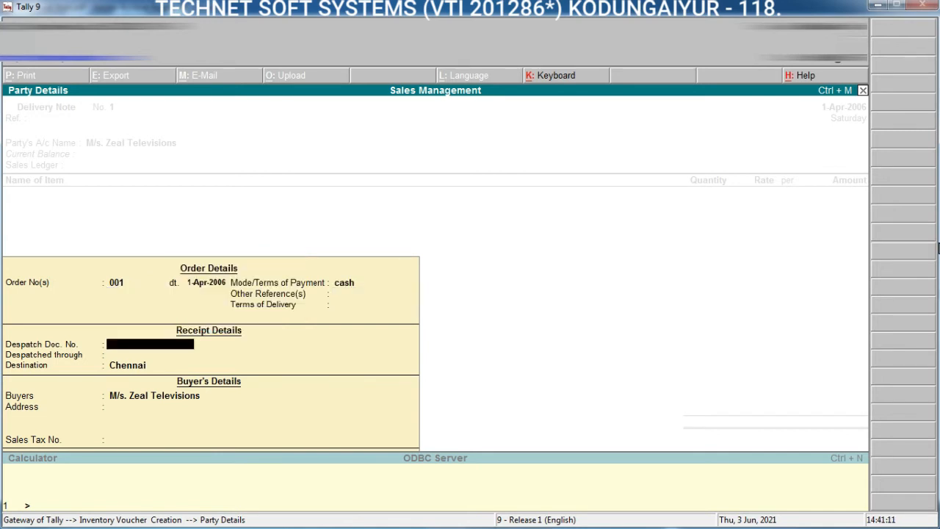
key(Return)
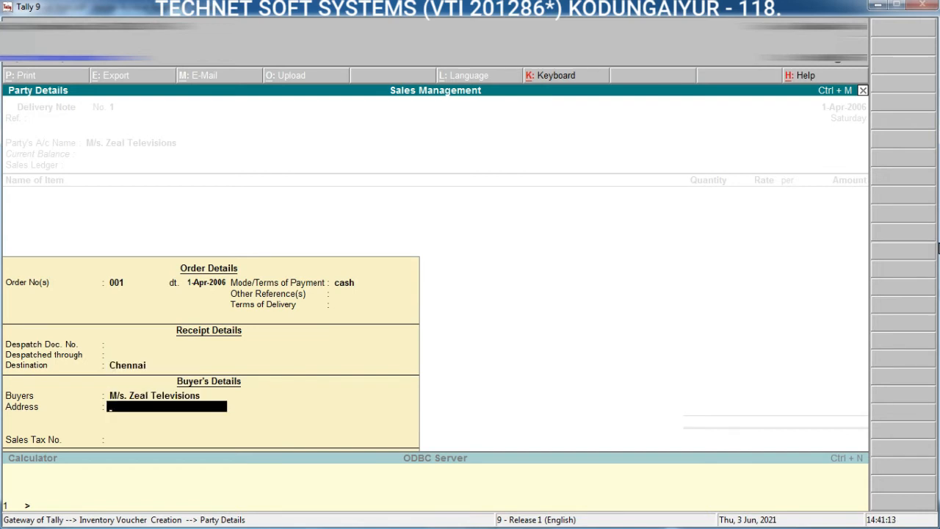
key(Return)
key(Return)
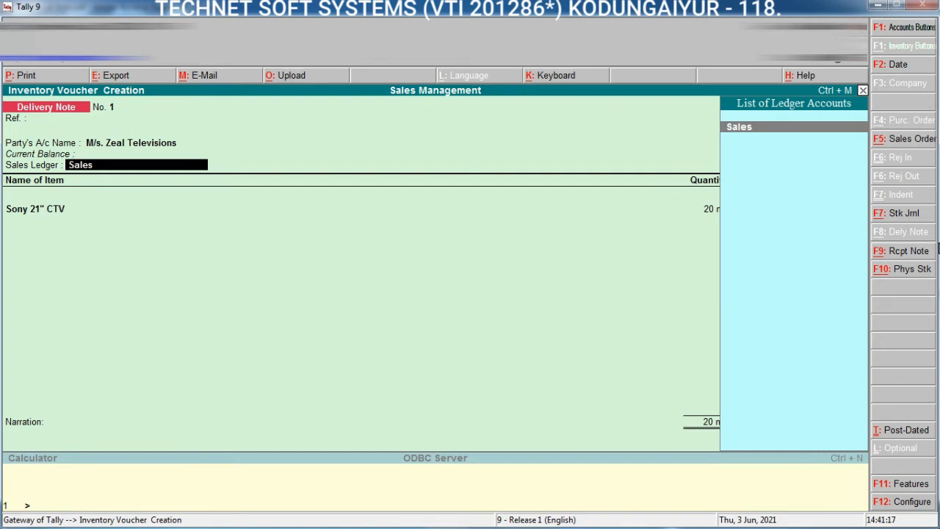
key(Return)
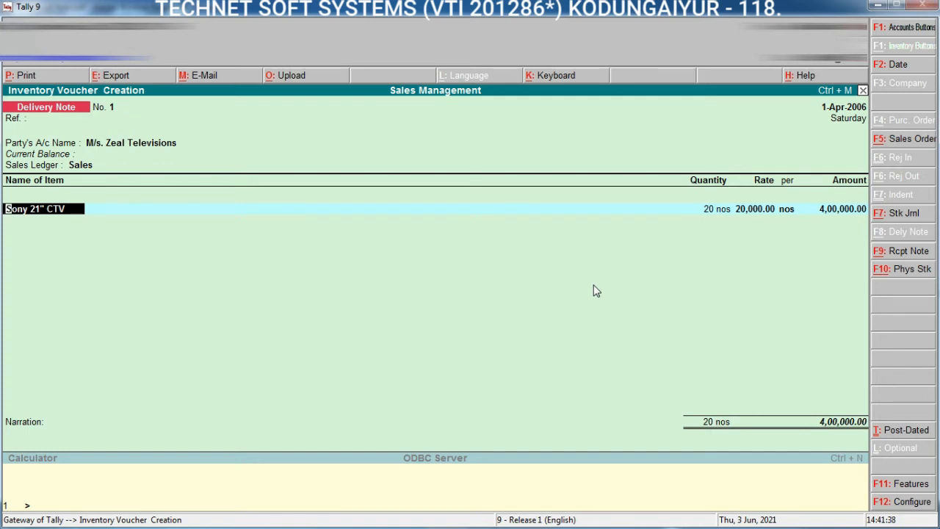
Step: Allocate Sony 21" CTV to tracking number 1 and order 001, accepting 20 nos at a rate of 20,000
key(Return)
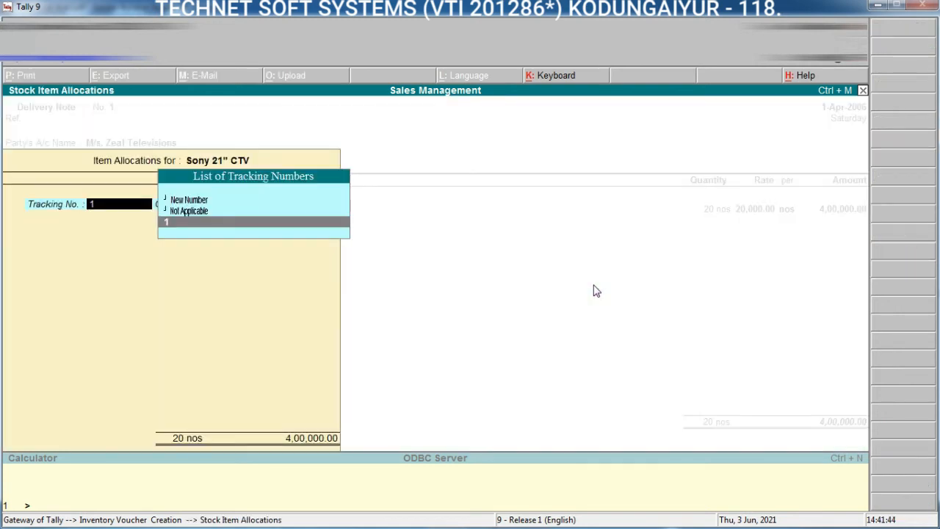
key(Return)
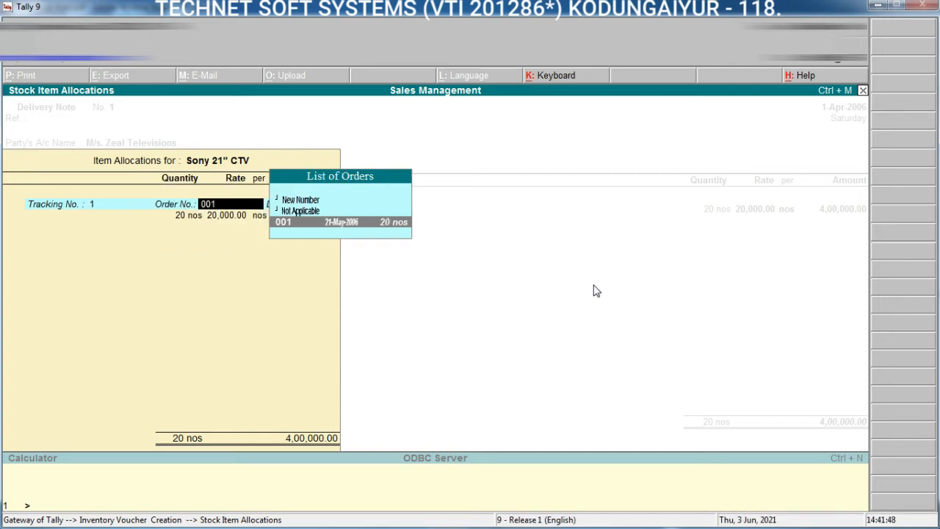
key(Return)
key(Return)
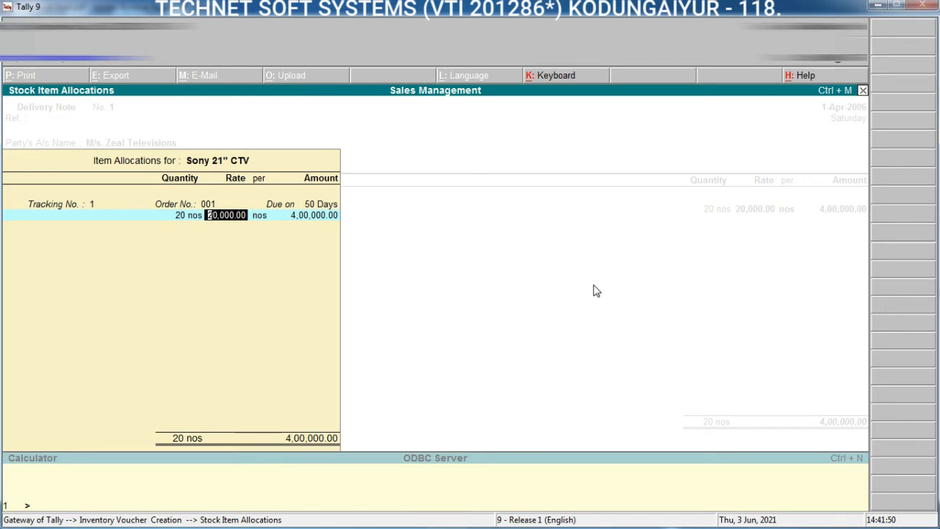
key(Return)
key(Return)
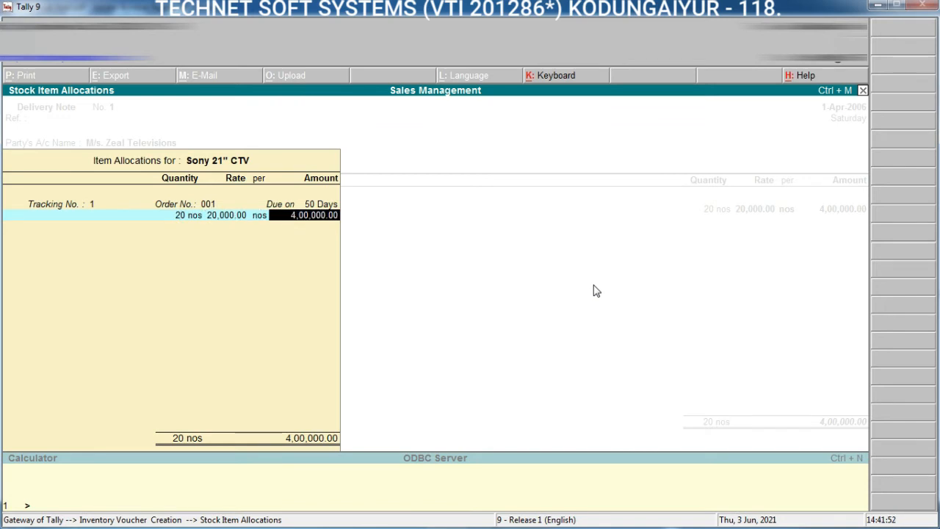
key(Return)
key(Return)
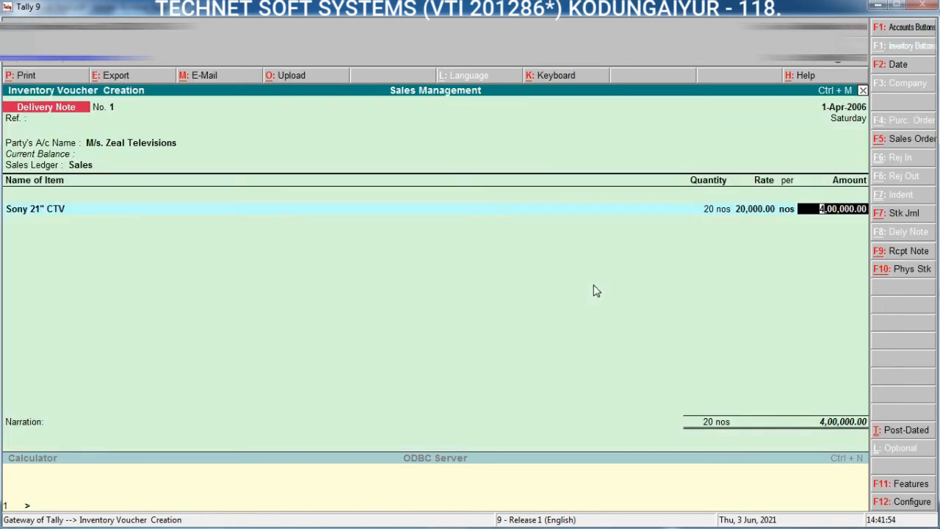
key(Return)
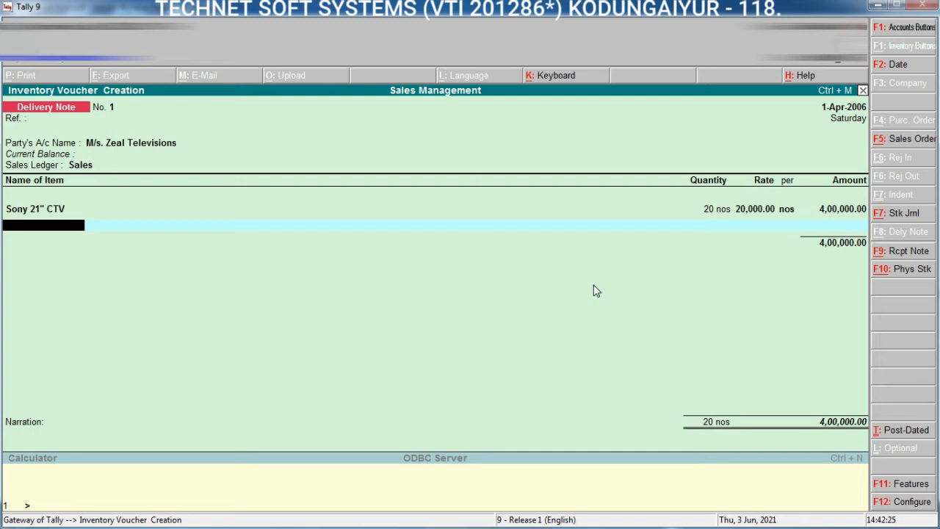
Step: Date the delivery note 24-5-2006, save it without narration, and return to the Gateway of Tally
key(F2)
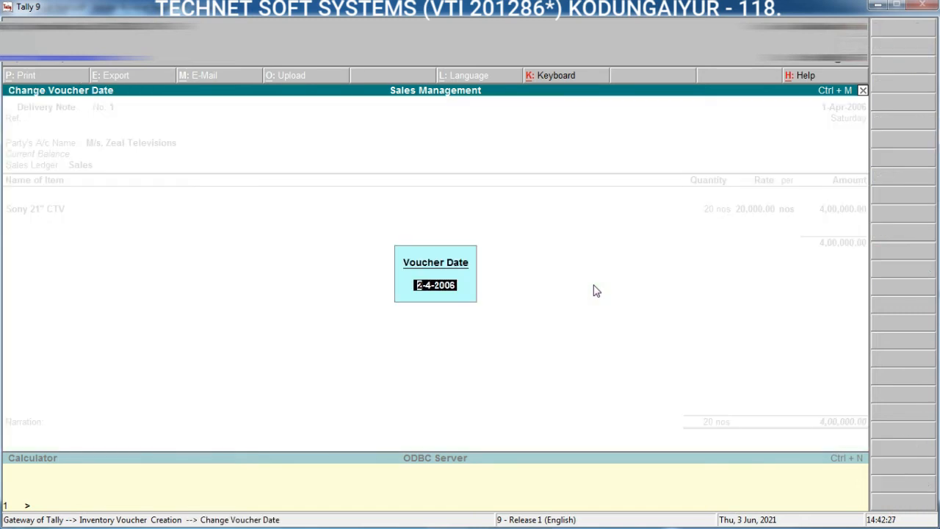
text(24-5)
key(Return)
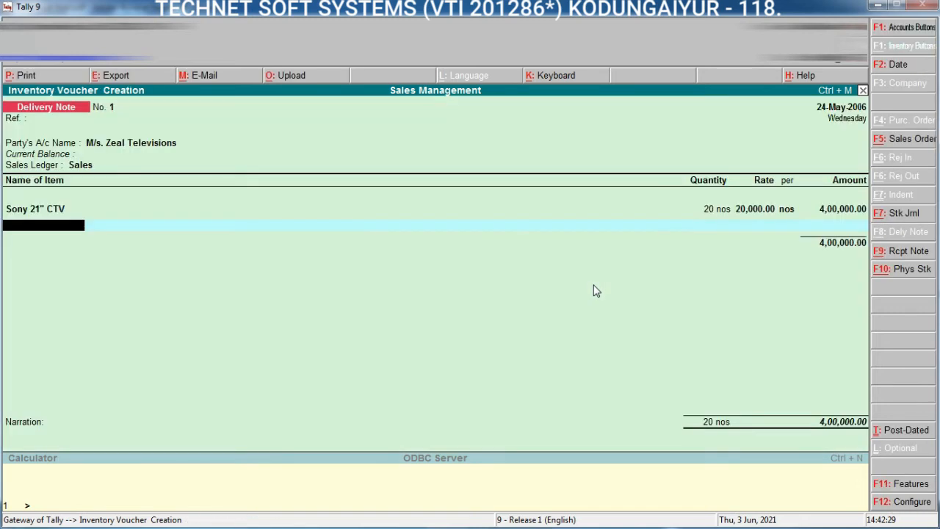
key(Return)
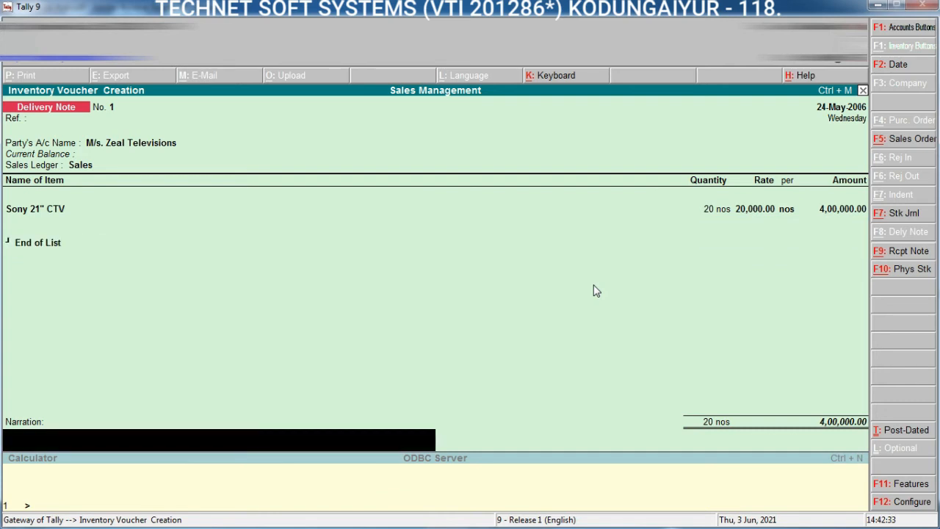
key(ctrl+a)
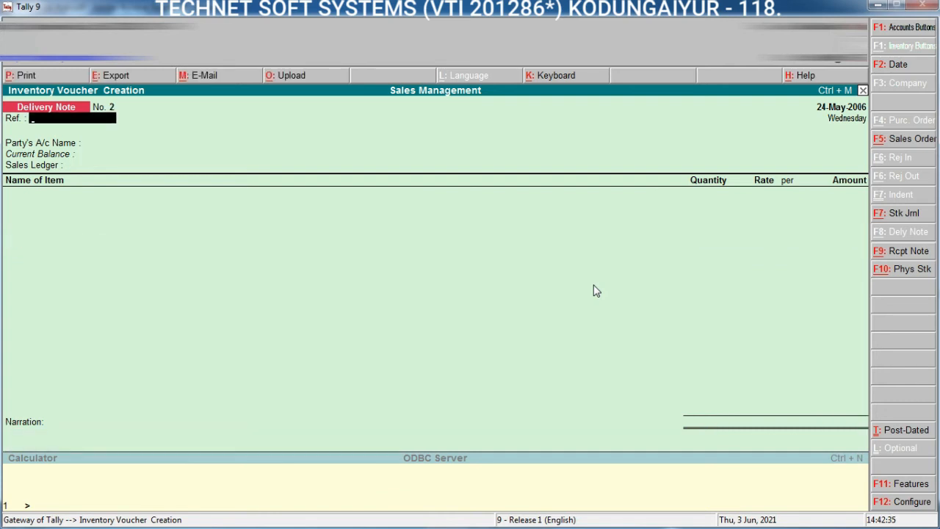
key(Escape)
key(Return)
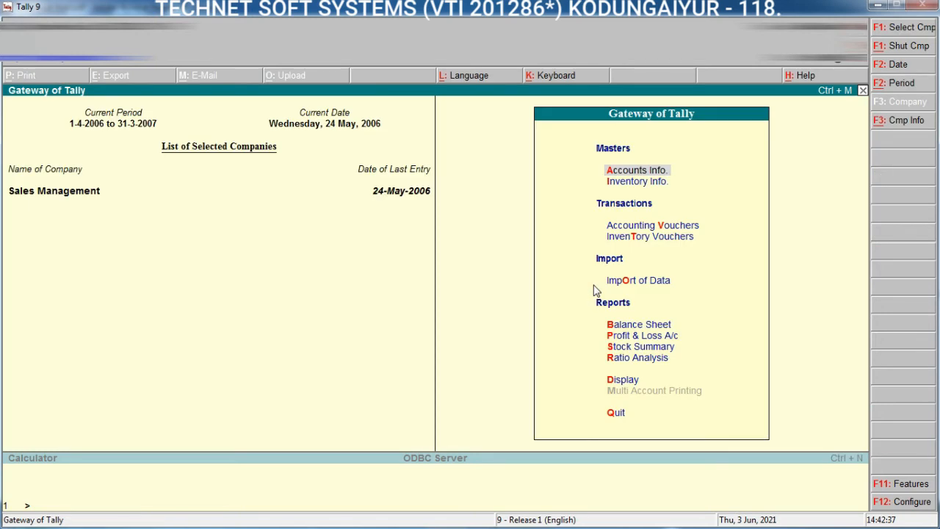
Step: Display the Sales Order Summary from the statements of inventory to check for outstanding orders
key(Down)
key(d)
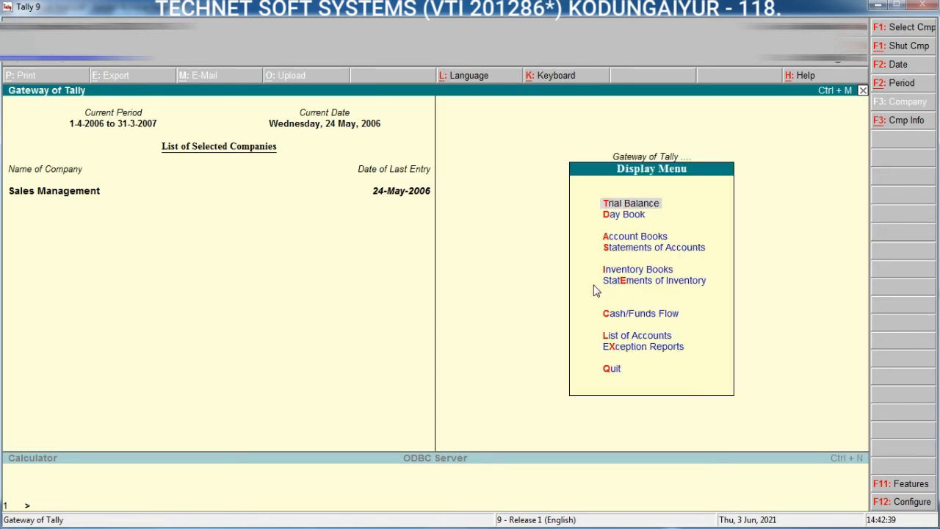
key(Down)
key(Down)
key(Down)
key(Down)
key(Down)
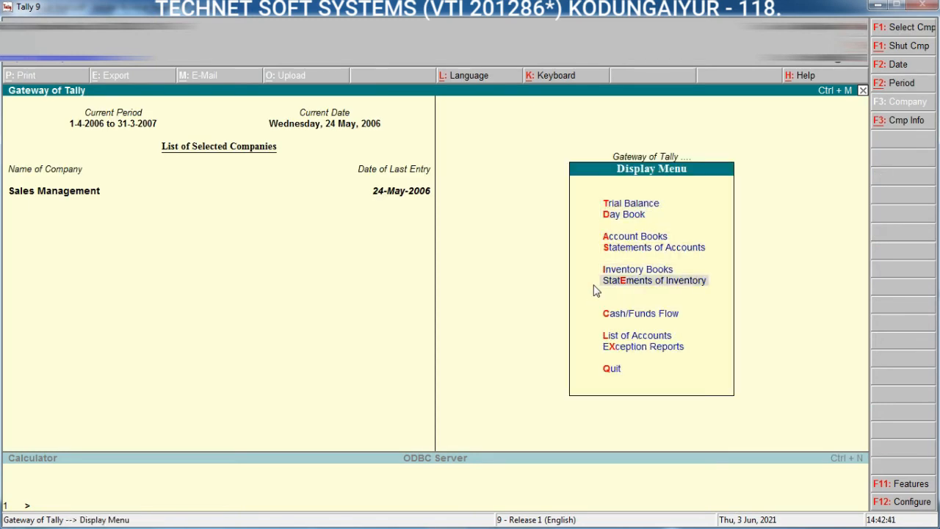
key(Up)
key(Down)
key(Return)
key(Down)
key(Down)
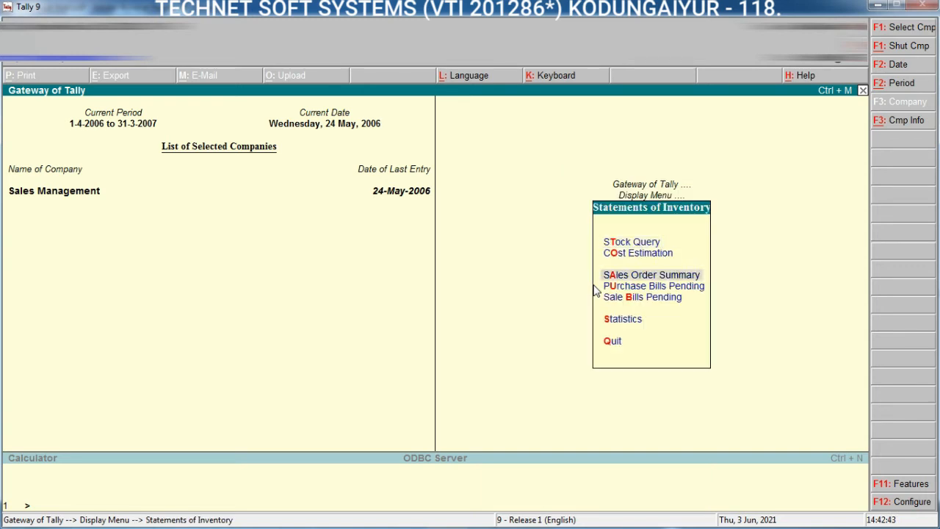
key(Return)
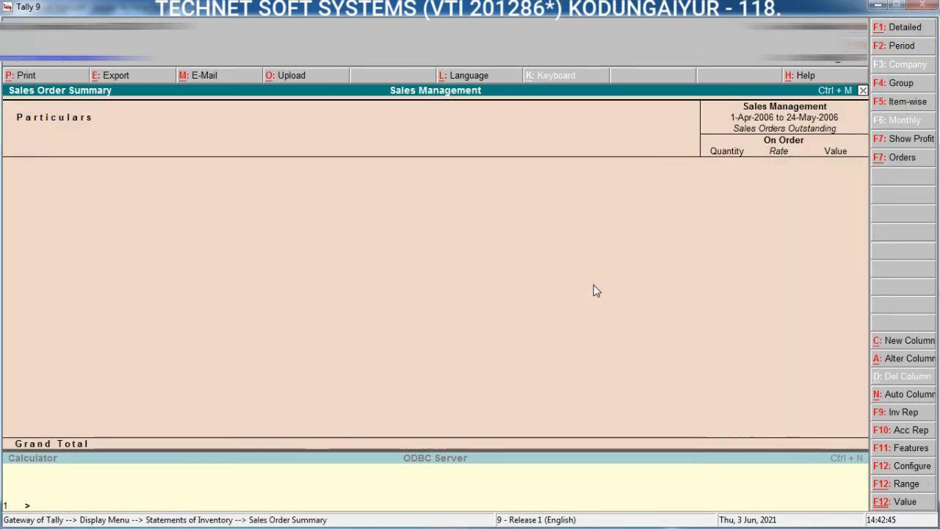
Step: Review the Sales Bills Pending report for goods delivered but not billed, and return to the Gateway of Tally
key(Escape)
key(Down)
key(Down)
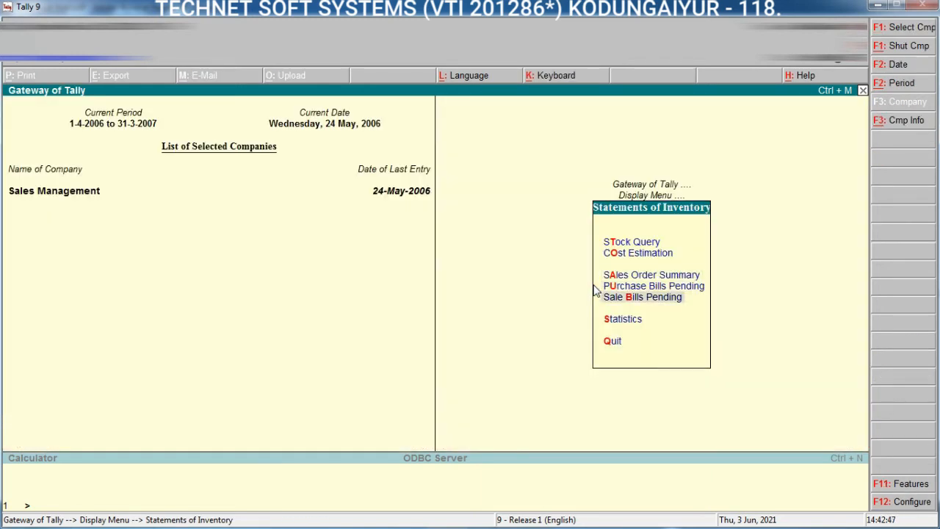
key(Return)
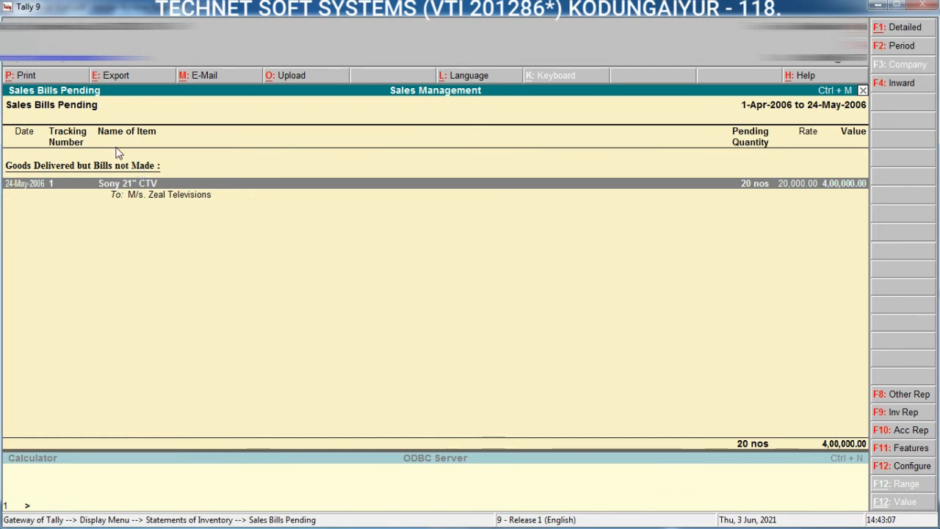
key(Escape)
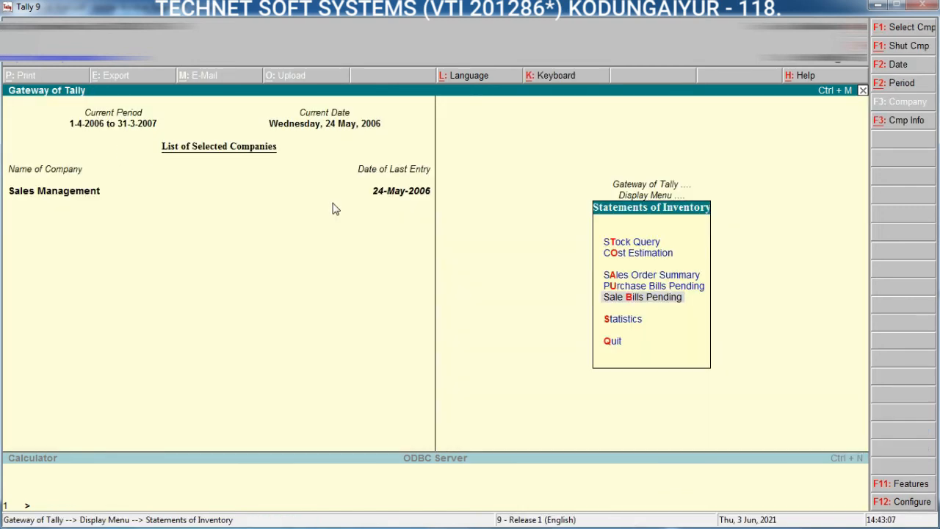
click(659, 302)
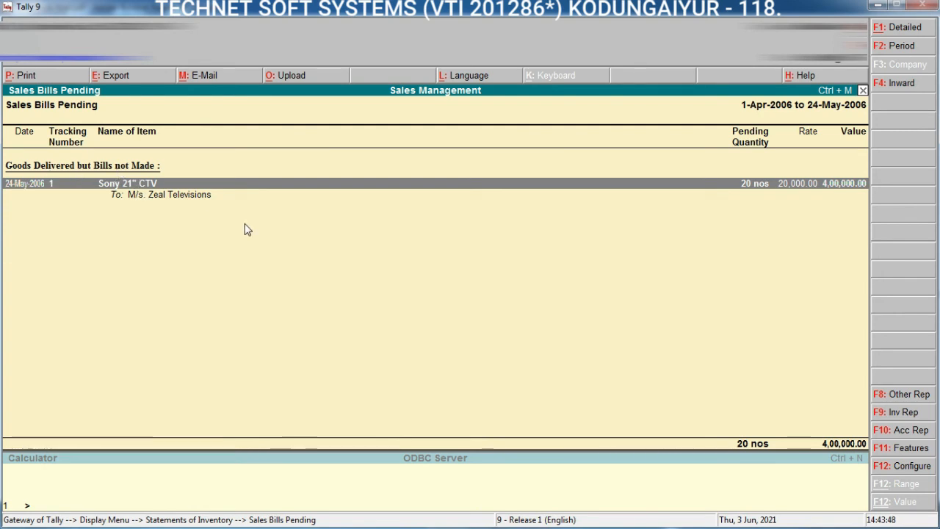
key(Escape)
key(Escape)
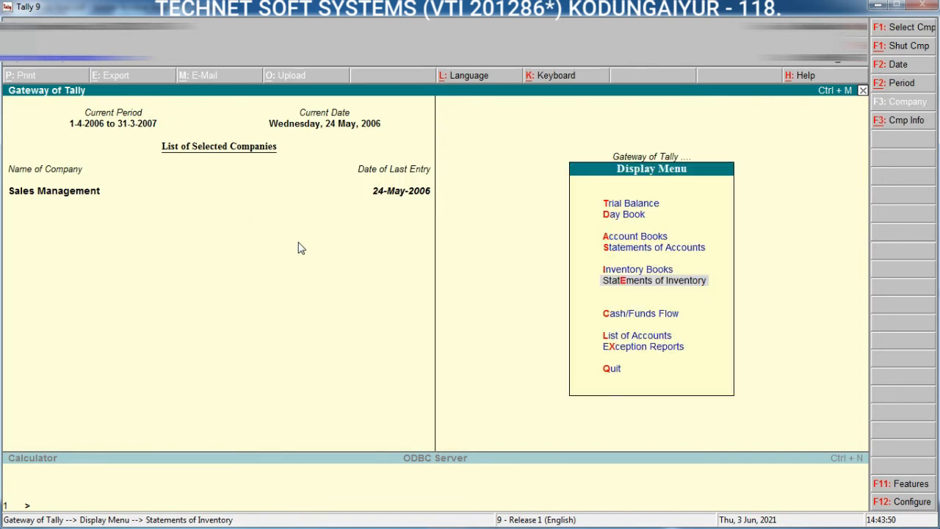
key(Escape)
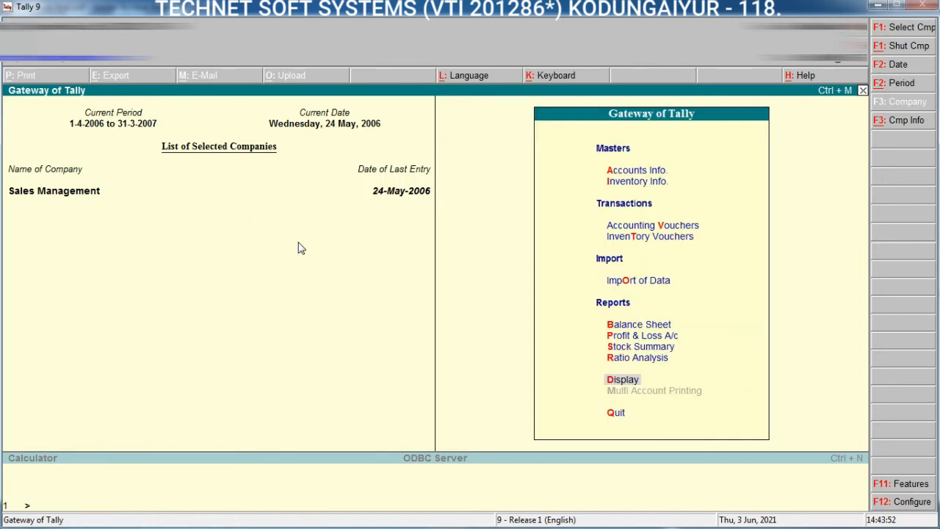
Step: Start a sales voucher dated 25-5-2006 and leave its reference blank
key(v)
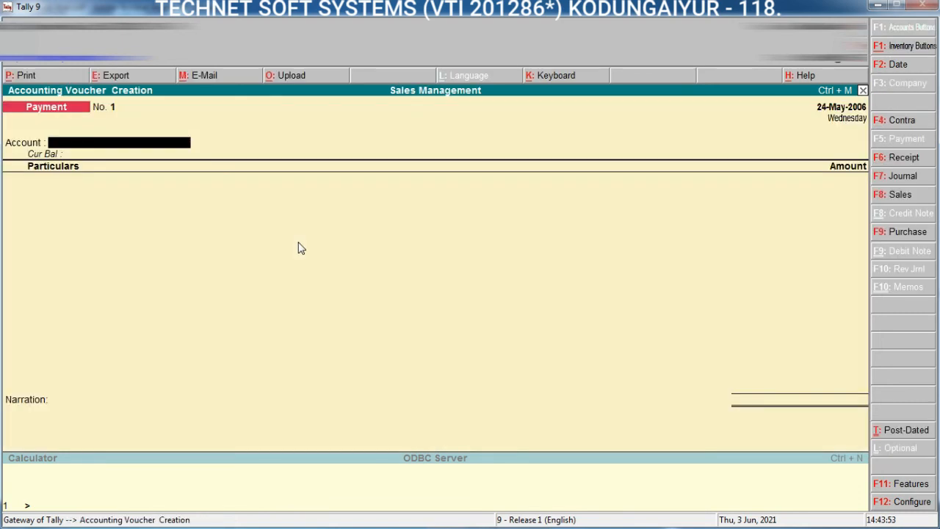
click(886, 198)
key(F2)
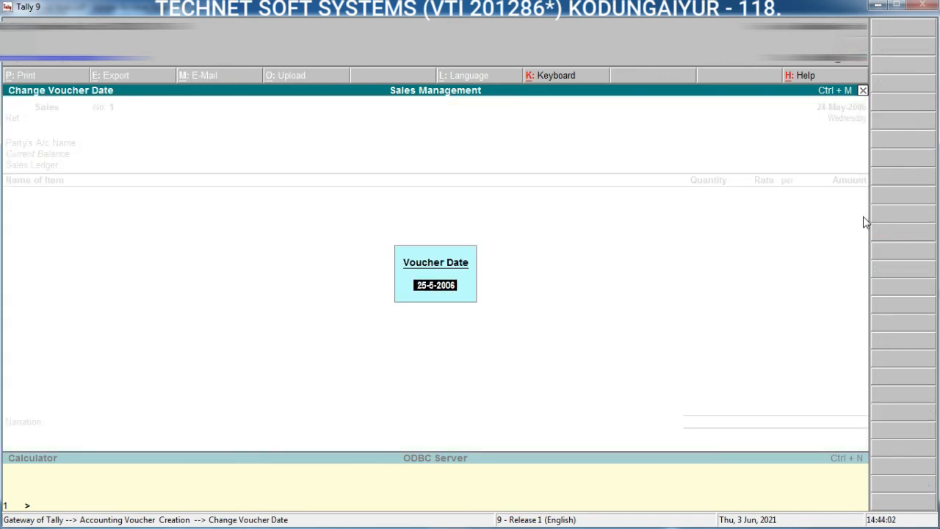
text(25.05)
key(Return)
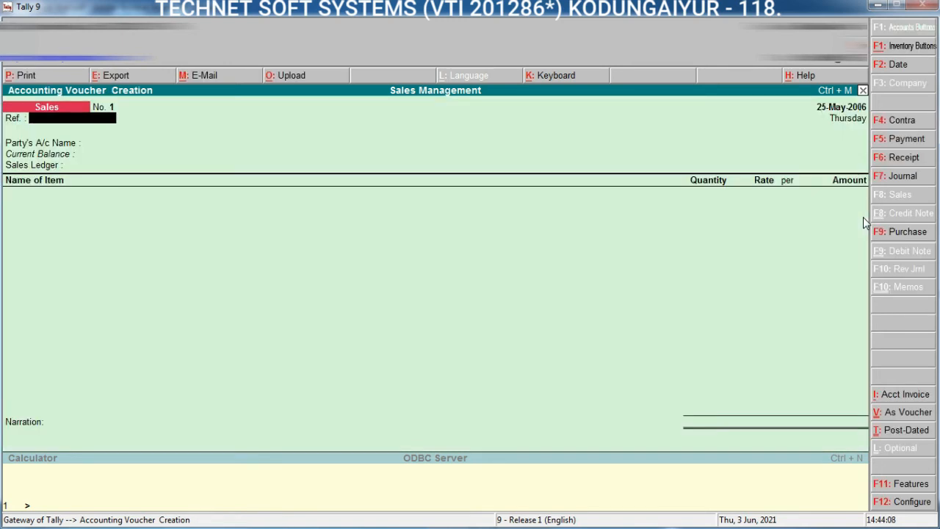
key(Return)
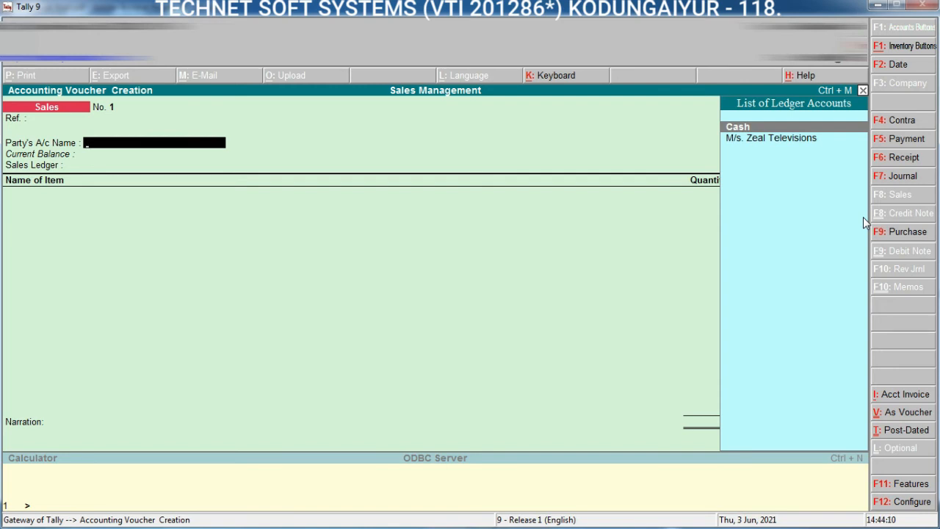
Step: Set the invoice's party to M/s. Zeal Televisions and link it to delivery note 1 dated 24-May-2006
key(Down)
key(Return)
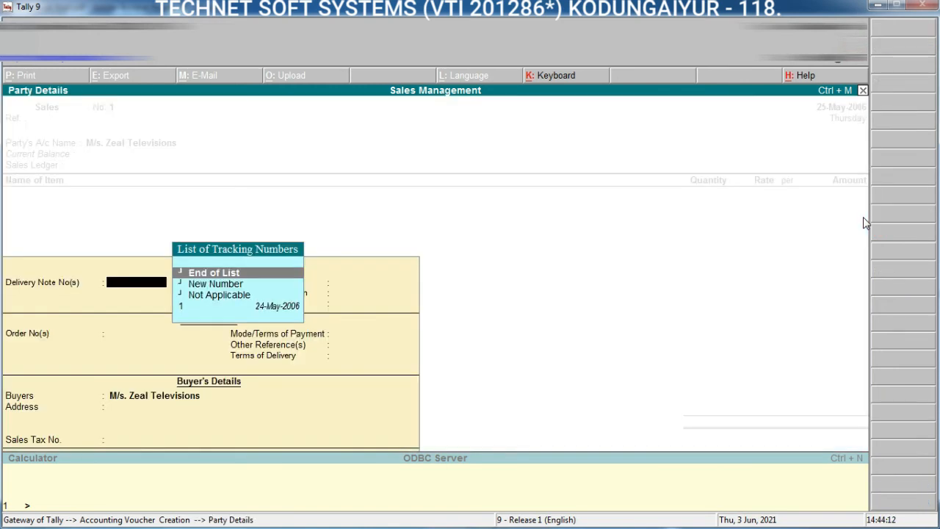
key(Down)
key(Down)
key(Down)
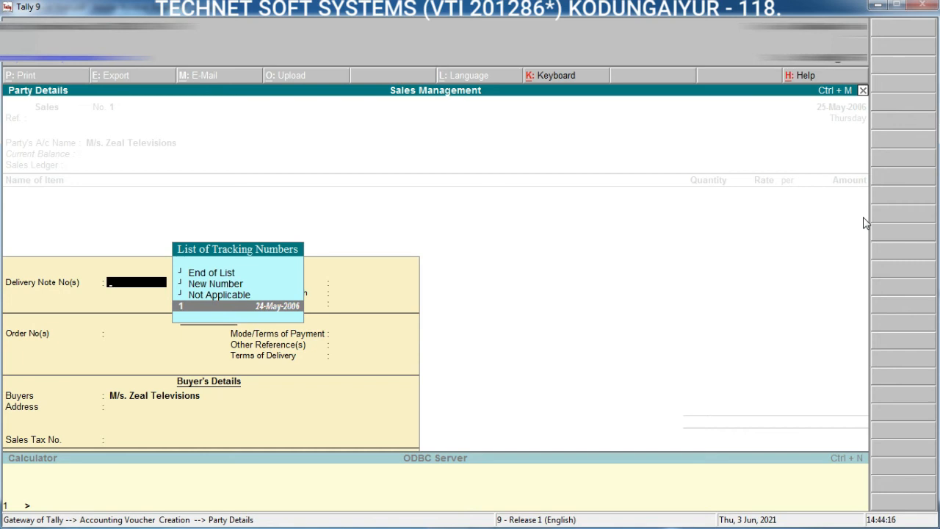
key(Return)
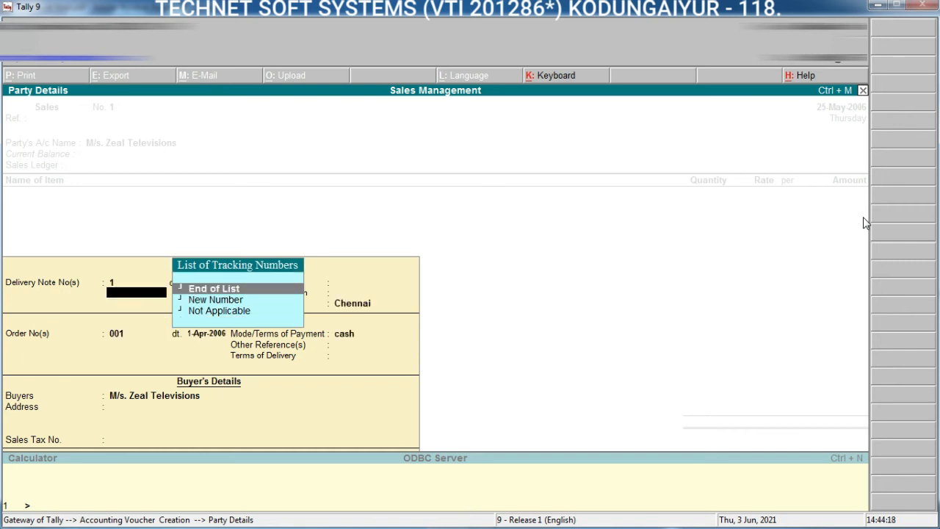
Step: End the delivery note list, accept the remaining despatch, order and buyer details, and keep Sales as the sales ledger
key(Return)
key(Return)
key(Return)
key(Return)
key(Return)
key(Return)
key(Return)
key(Return)
key(Return)
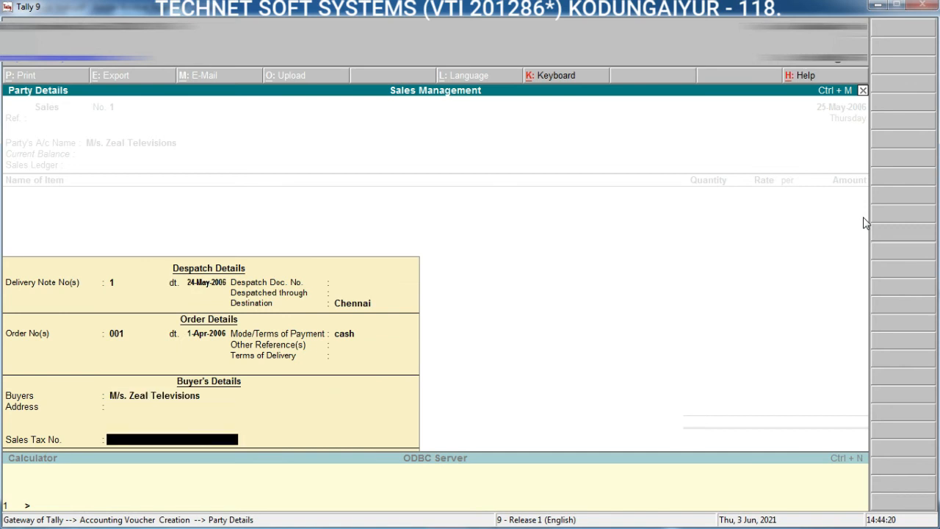
key(Return)
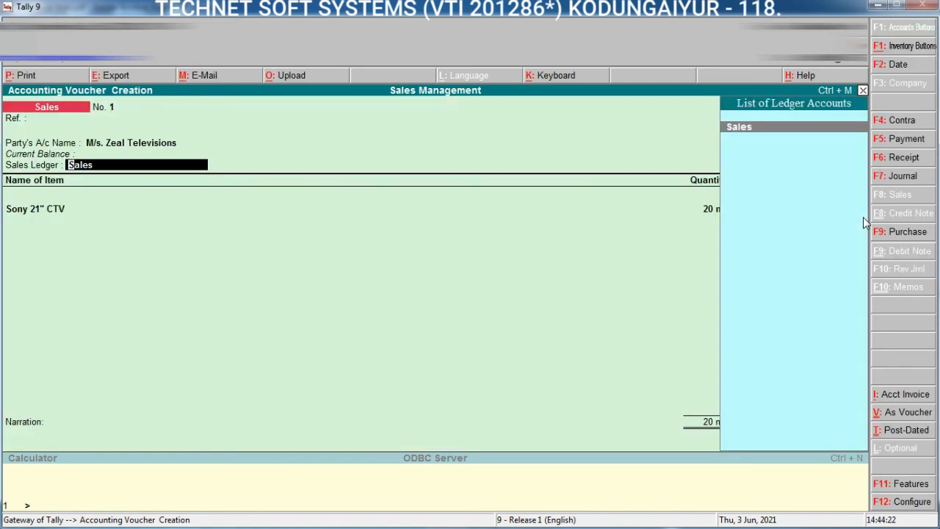
key(Return)
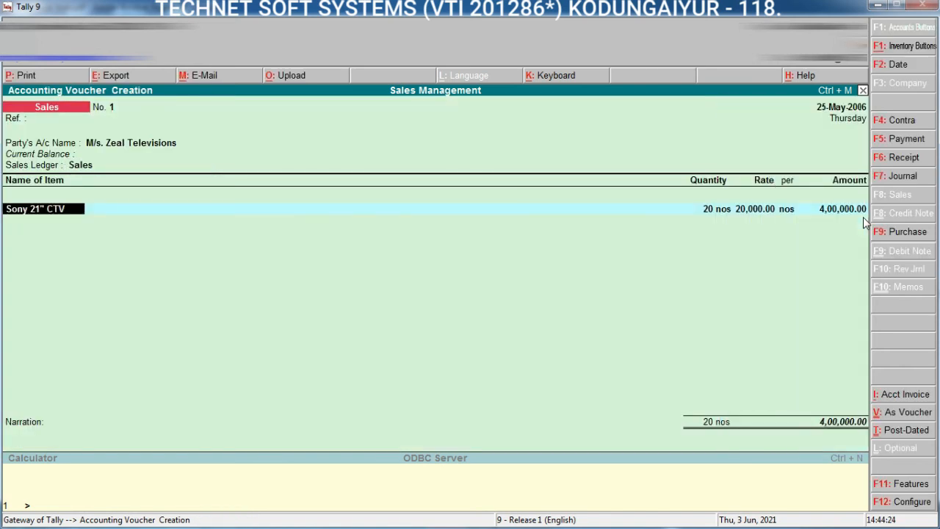
Step: Allocate the Sony 21" CTV item to tracking number 1, accepting 20 nos at 20,000.00, and end the allocation list
key(Return)
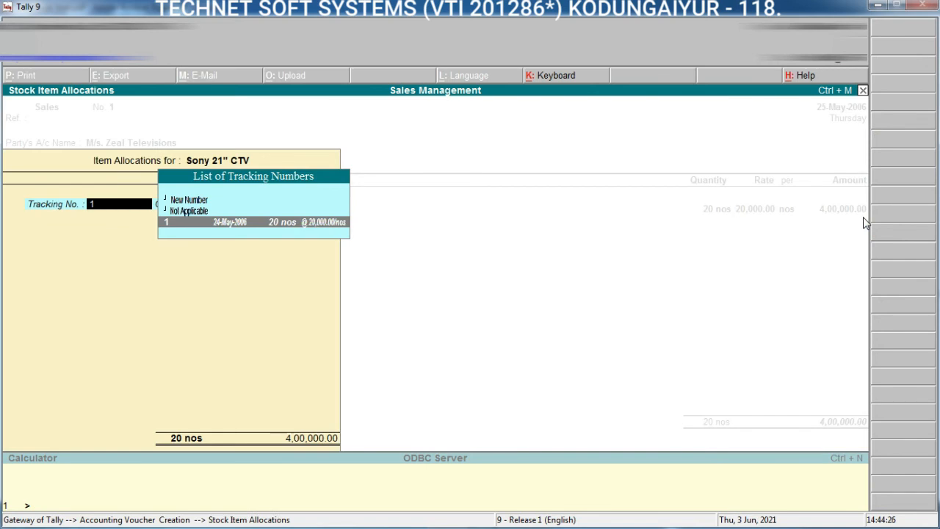
key(Return)
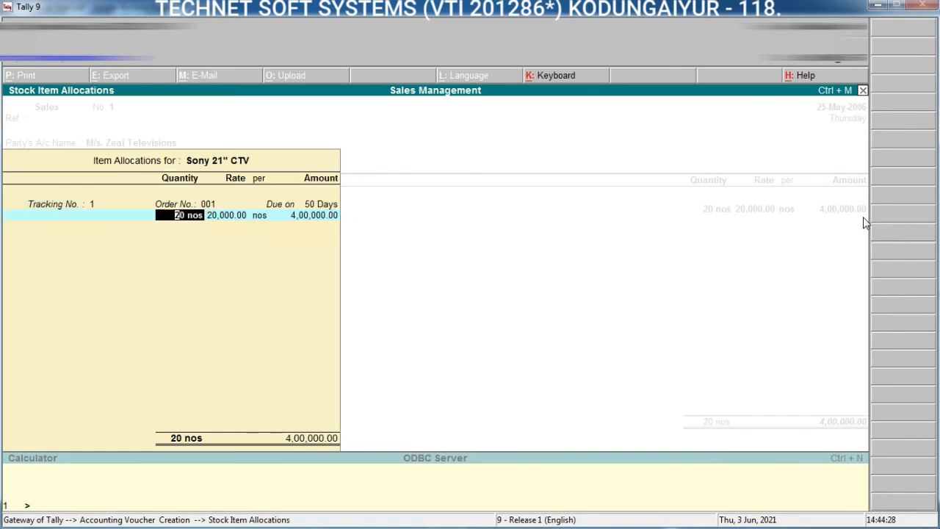
key(Return)
key(Return)
key(Return)
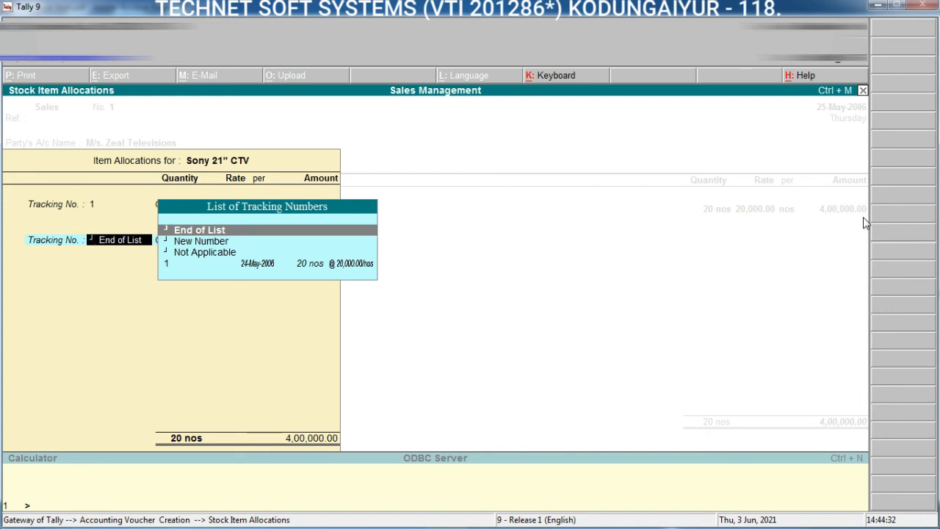
key(Return)
Step: End the item list, save the sales invoice without narration, and return to the Gateway of Tally
key(Return)
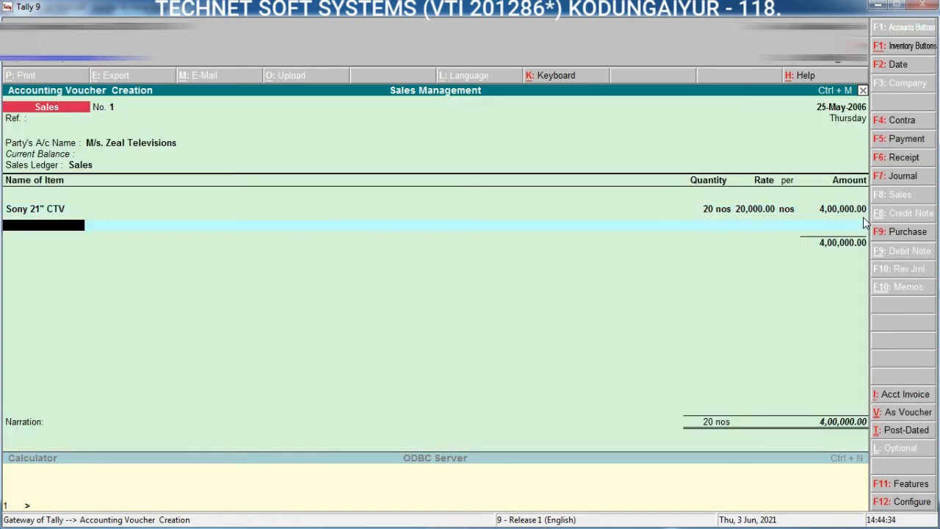
key(Return)
key(Return)
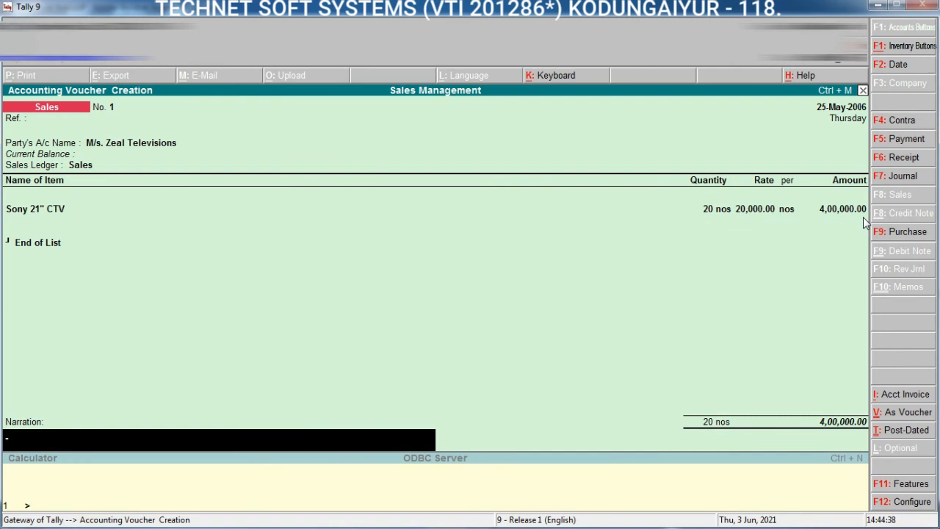
key(Return)
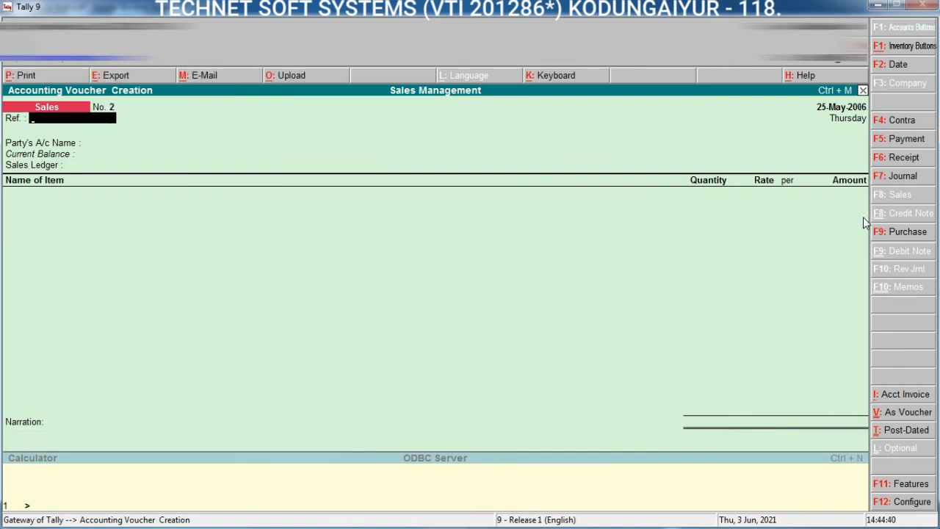
key(Escape)
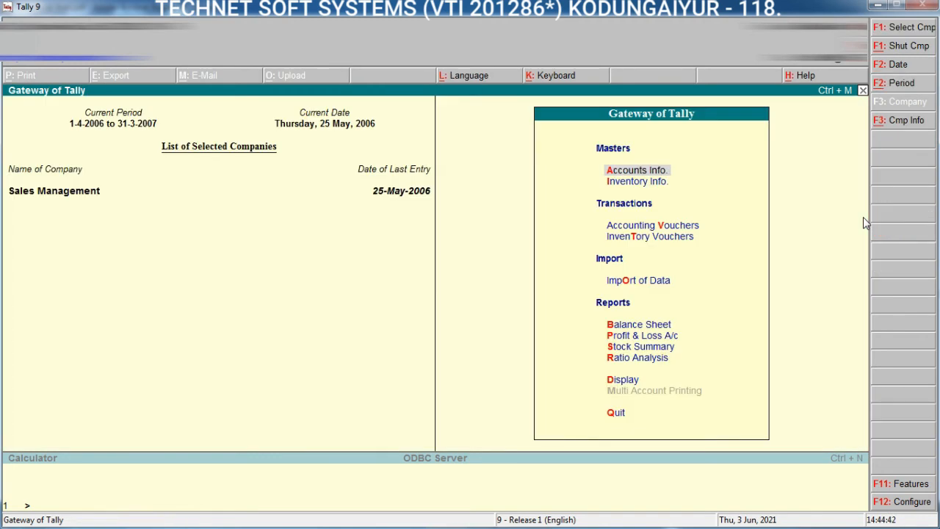
Step: Check the Sales Bills Pending report for any unbilled deliveries, and go back to the Display Menu
key(d)
key(Down)
key(Down)
key(Down)
key(Down)
key(Down)
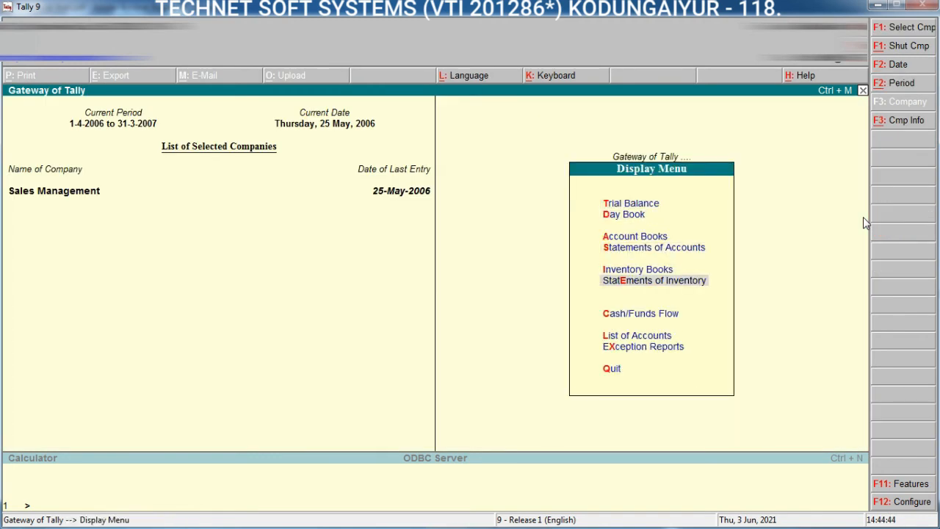
key(Return)
key(Down)
key(Down)
key(Down)
key(Down)
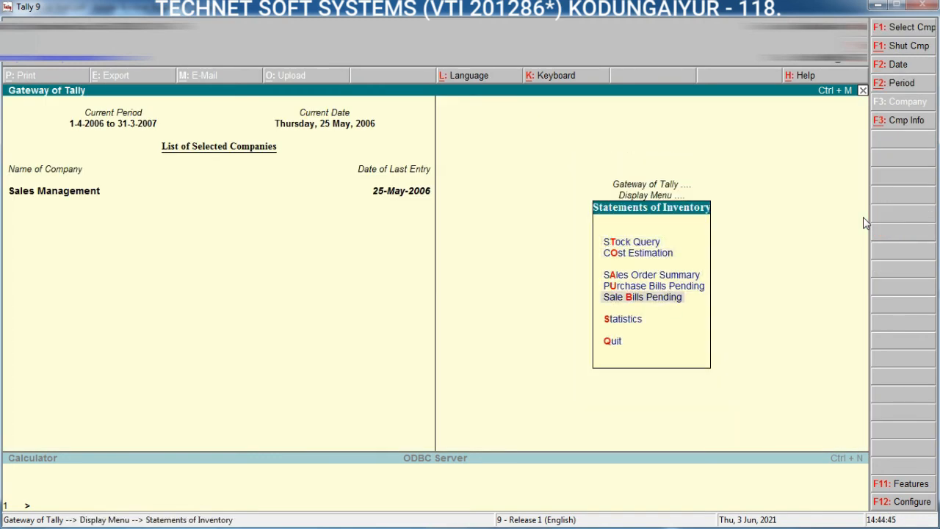
key(Return)
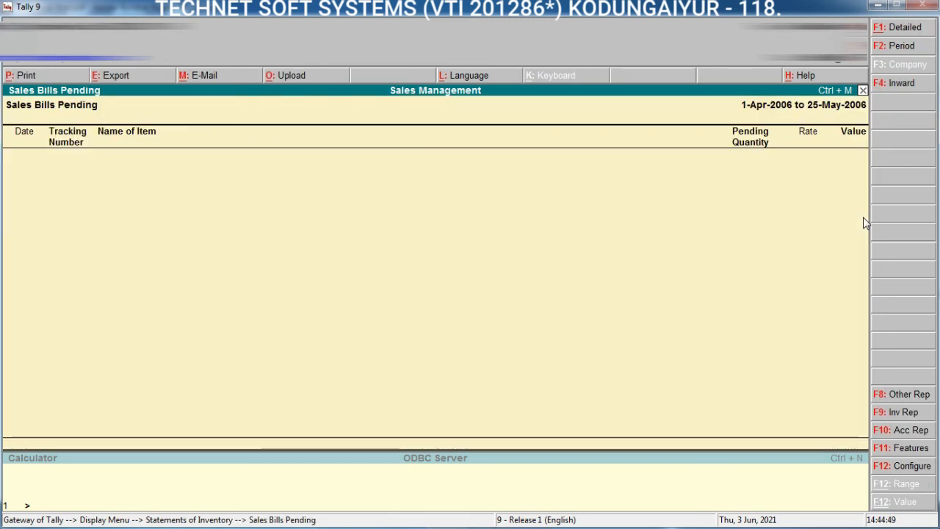
key(Escape)
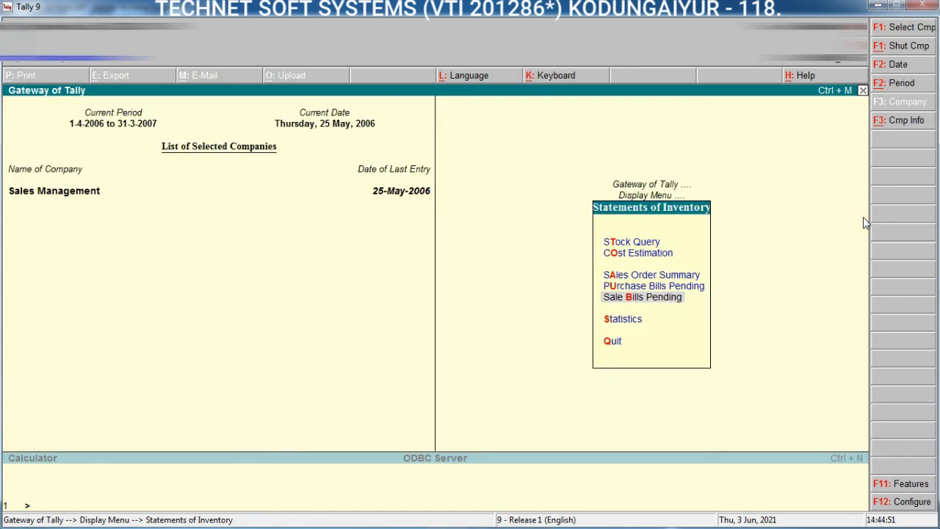
key(Escape)
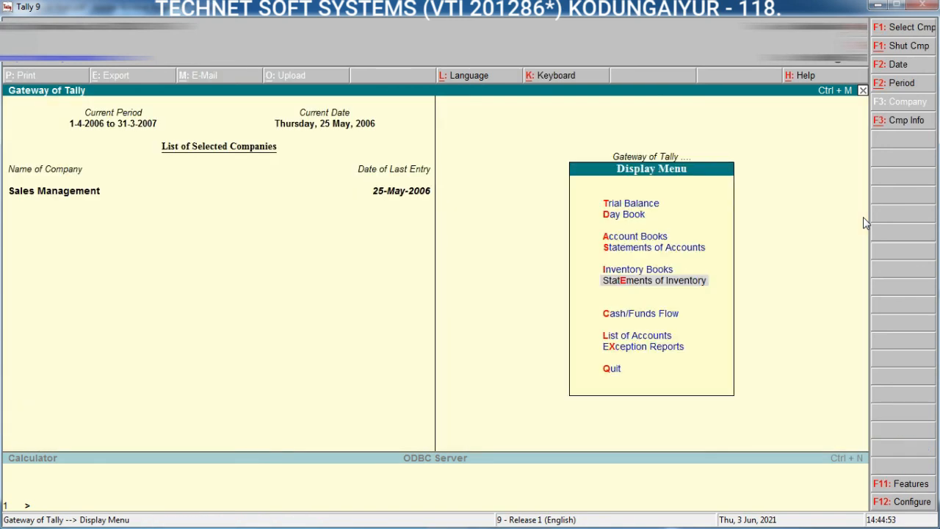
Step: Review the Day Book in detailed form for 1-Apr-2006 to 25-May-2006, and return to the Gateway of Tally
key(d)
key(F2)
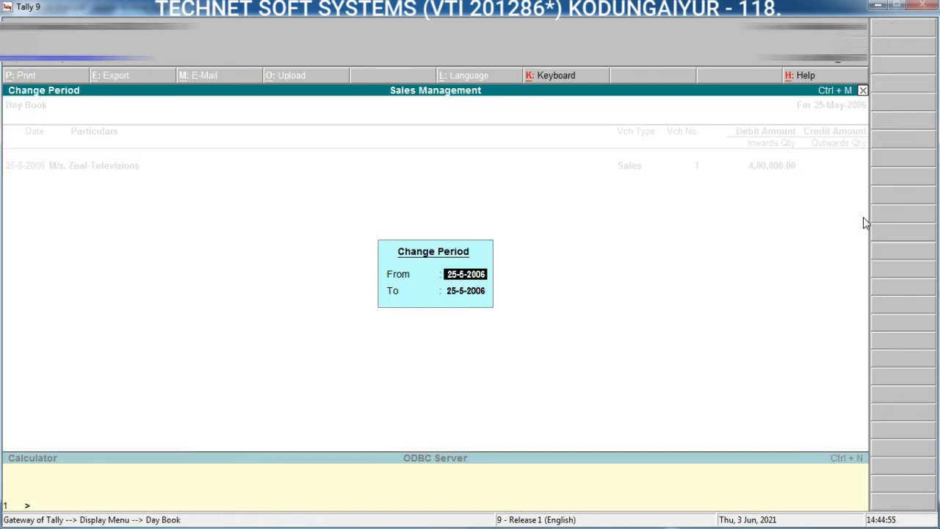
key(Return)
key(Return)
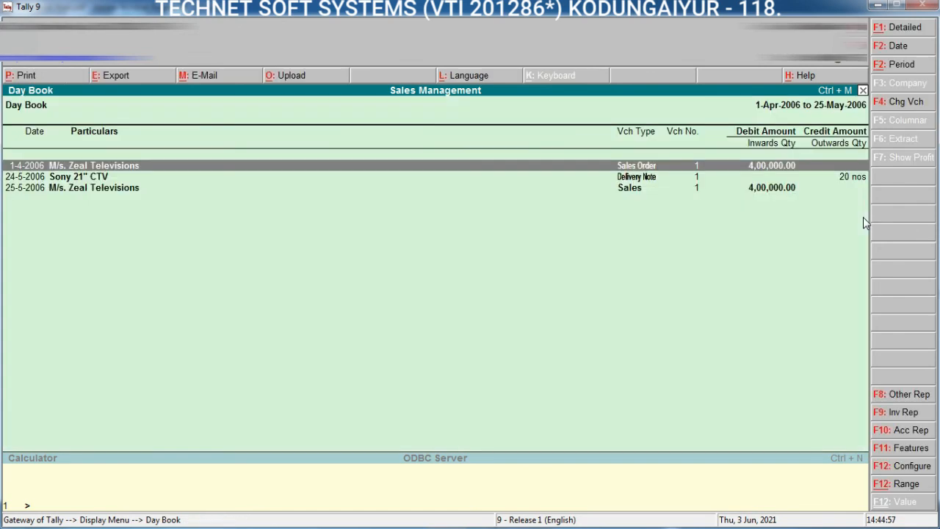
key(alt+F1)
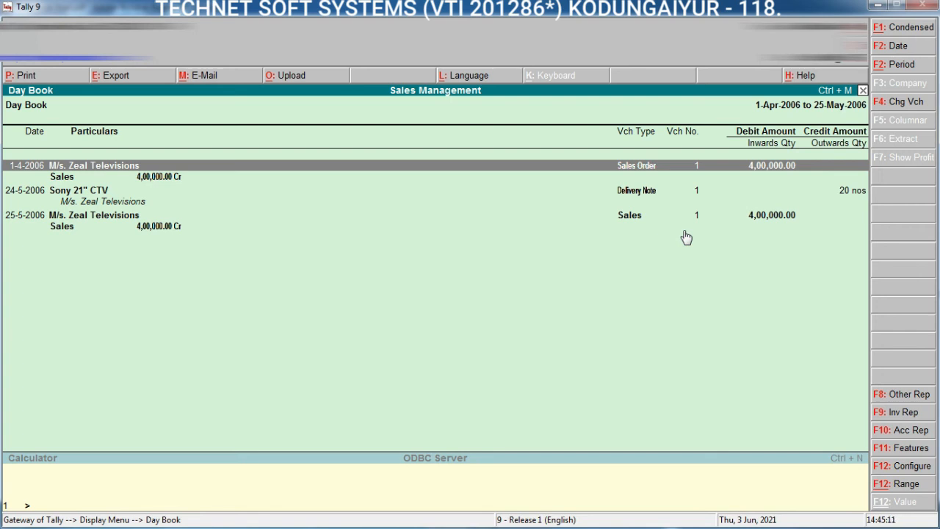
key(Escape)
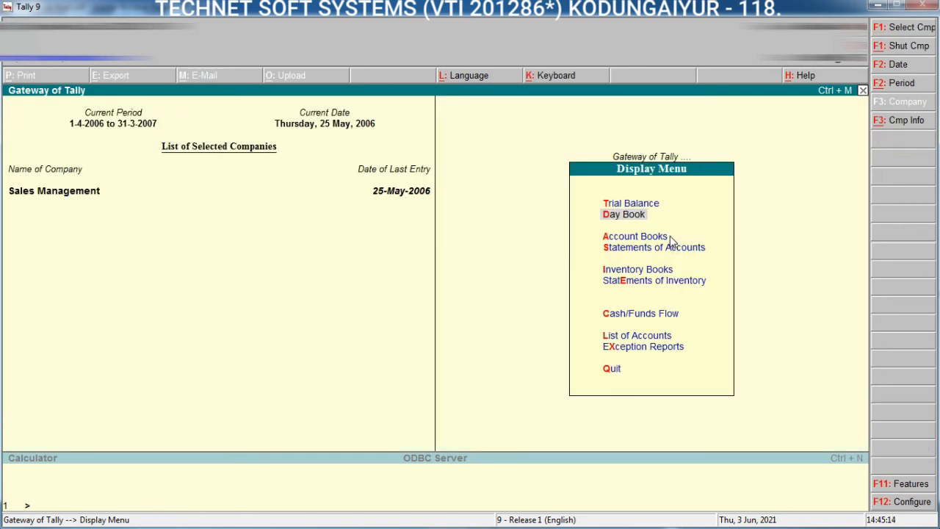
key(Escape)
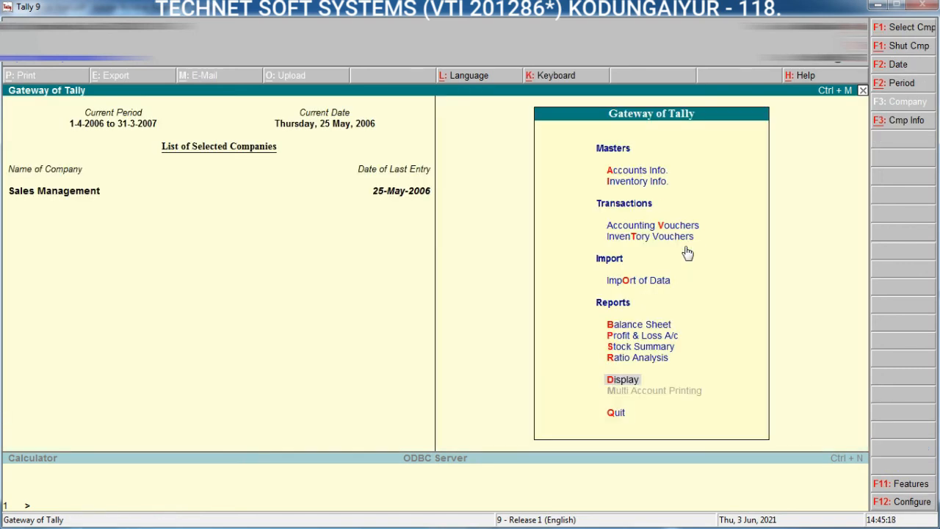
Step: Switch to the Tally book PDF in Adobe Acrobat Reader and examine the table of voucher types, tracking features and default reports
click(877, 6)
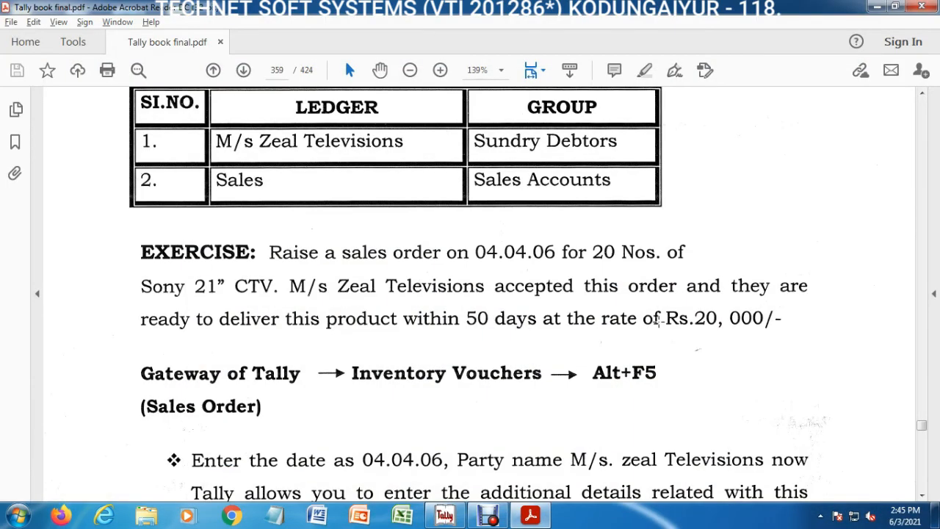
scroll(601, 389, down, 15)
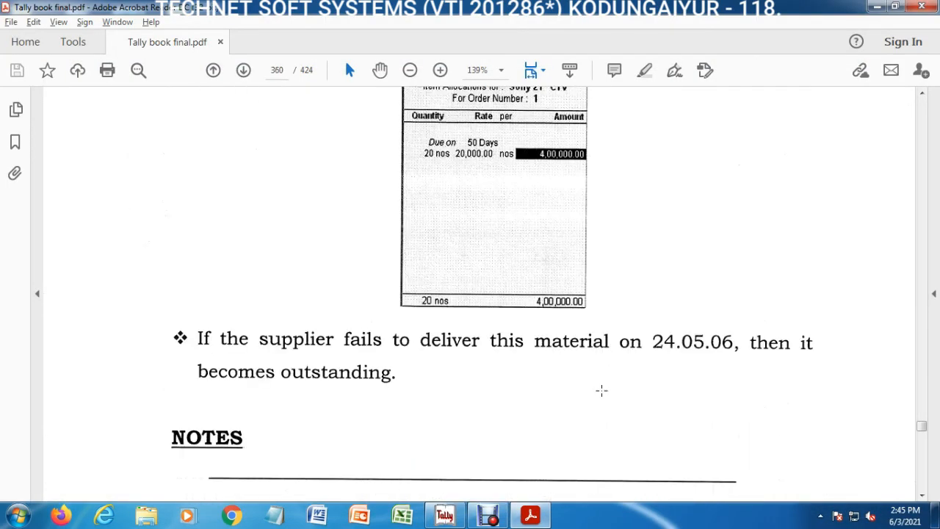
scroll(600, 390, down, 15)
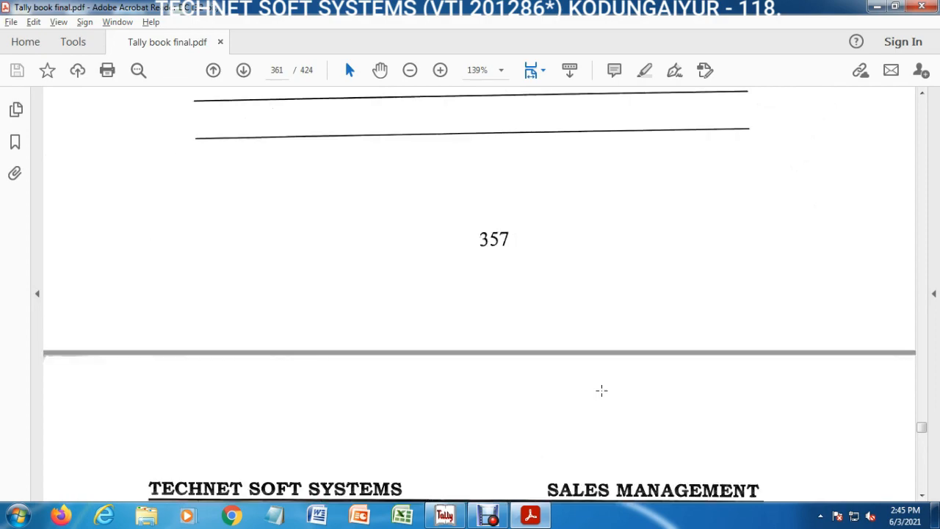
scroll(602, 390, down, 20)
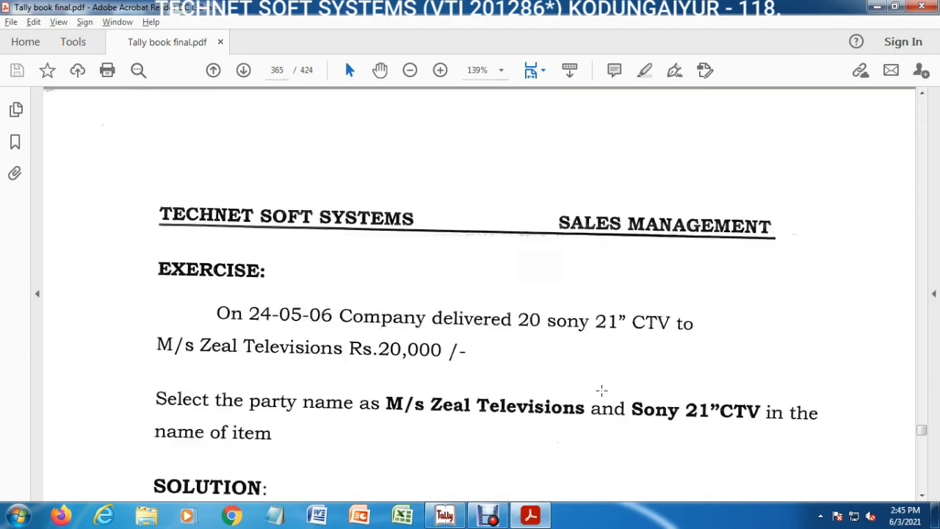
scroll(600, 390, down, 5)
scroll(601, 390, up, 12)
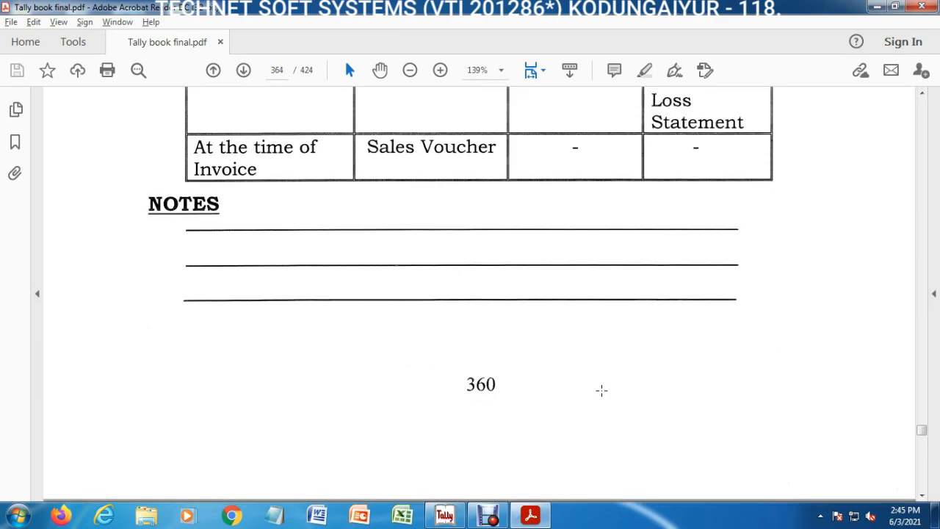
scroll(602, 390, up, 5)
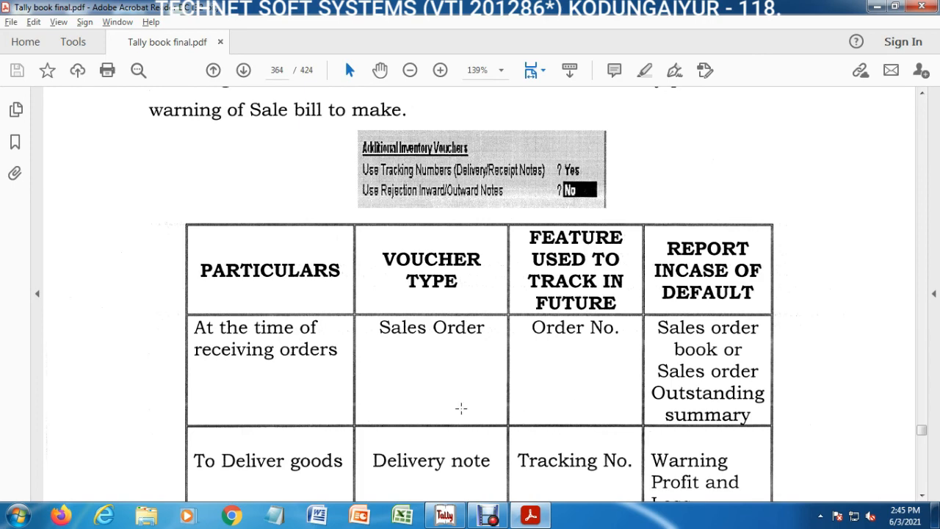
scroll(461, 408, down, 2)
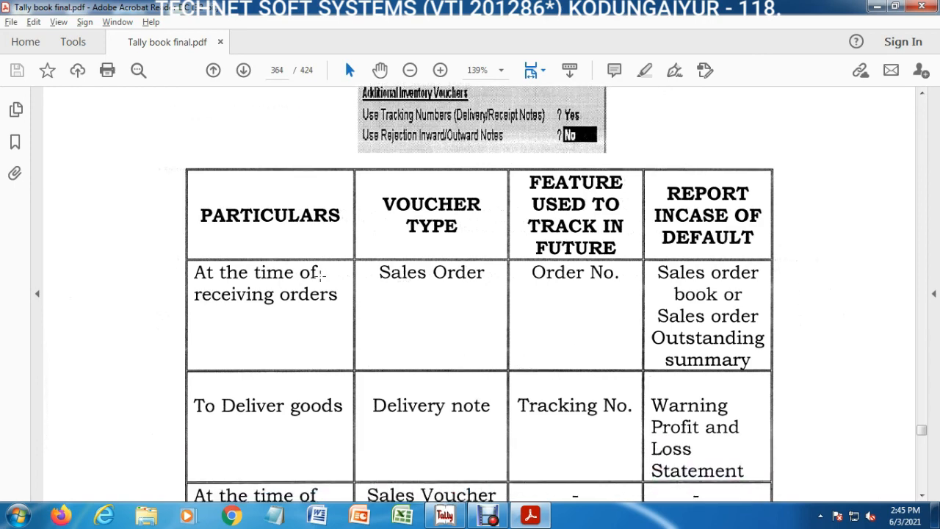
scroll(320, 275, down, 1)
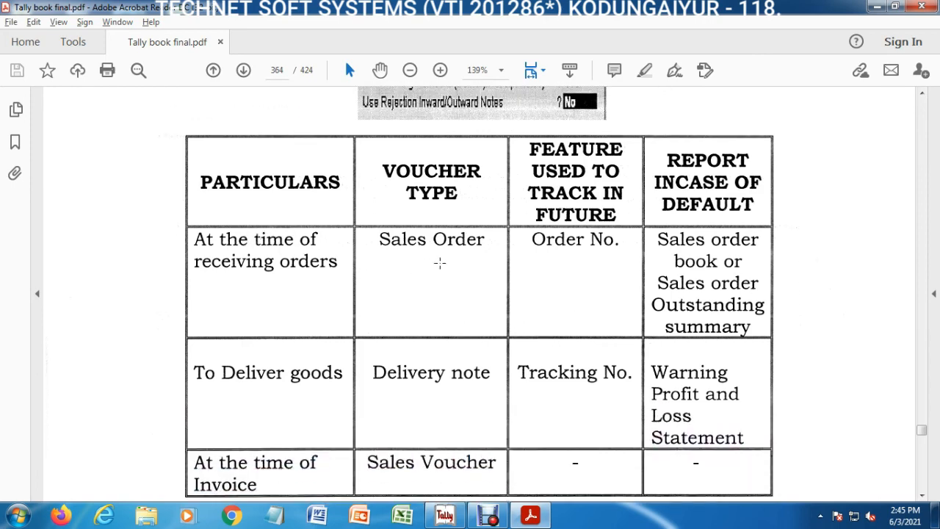
Step: Read the Sales Management practice exercises on page 371 of the Tally book
click(923, 496)
click(924, 499)
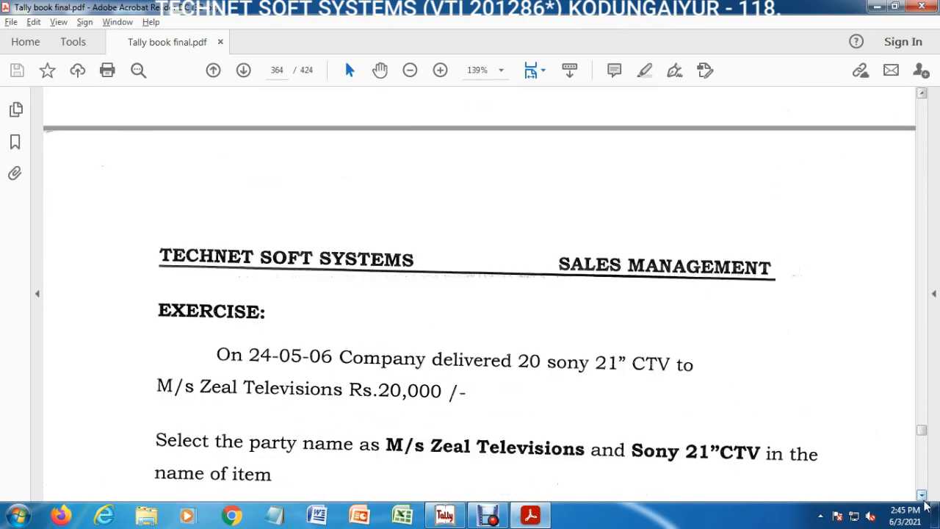
drag(925, 501, 925, 502)
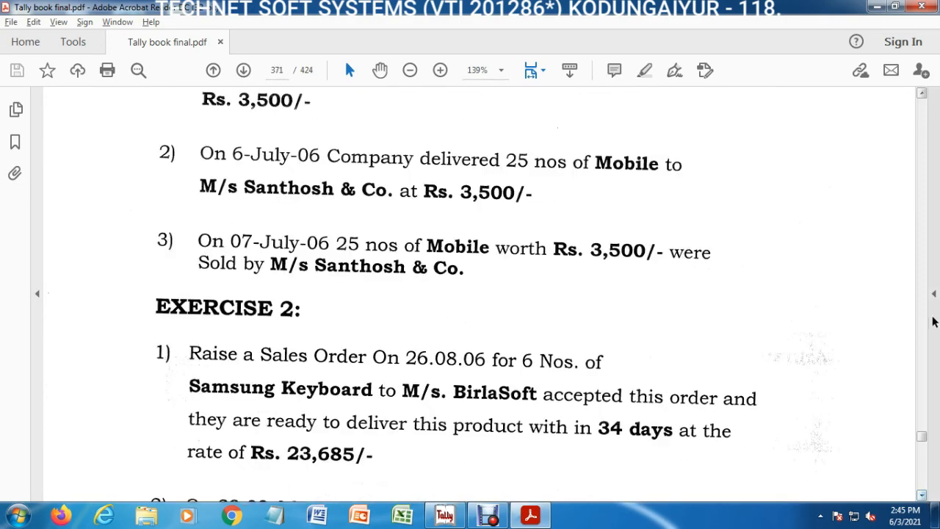
drag(922, 94, 922, 94)
drag(922, 497, 922, 498)
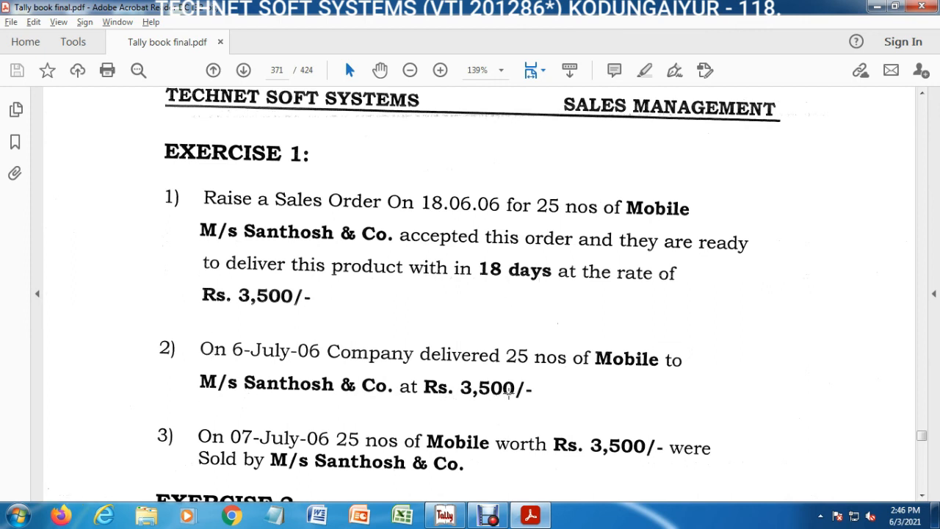
click(923, 495)
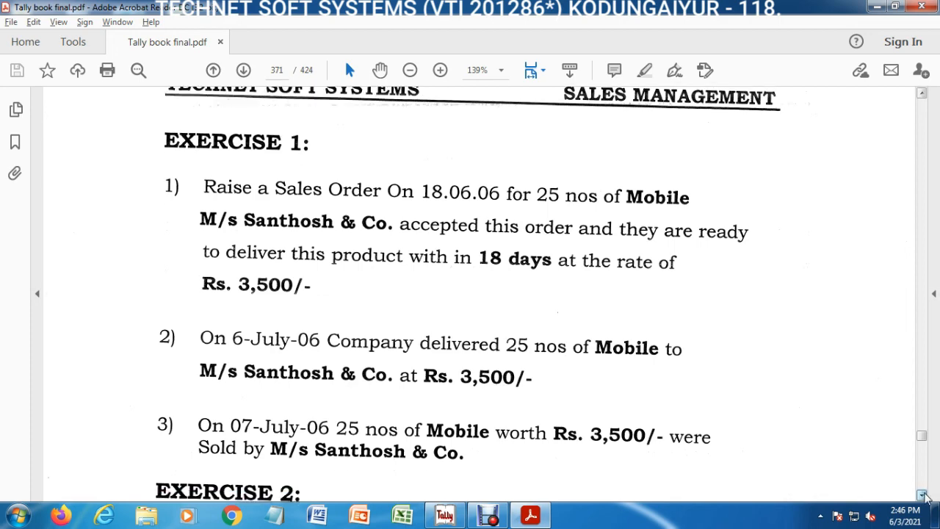
Step: Read Exercise 2 on page 371 of the Tally book, covering the Samsung Keyboard sales order with M/s. BirlaSoft
click(922, 495)
click(923, 495)
click(923, 495)
click(923, 495)
click(923, 495)
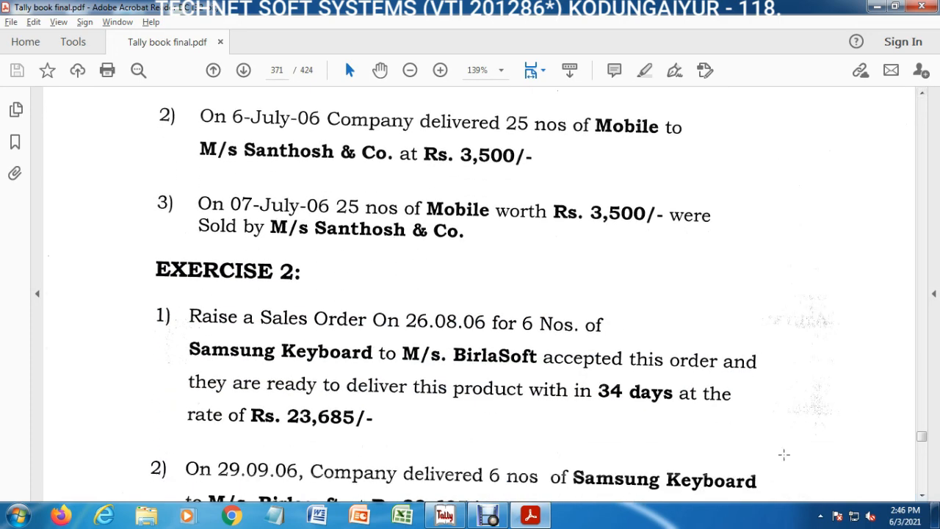
click(922, 495)
click(923, 495)
click(922, 495)
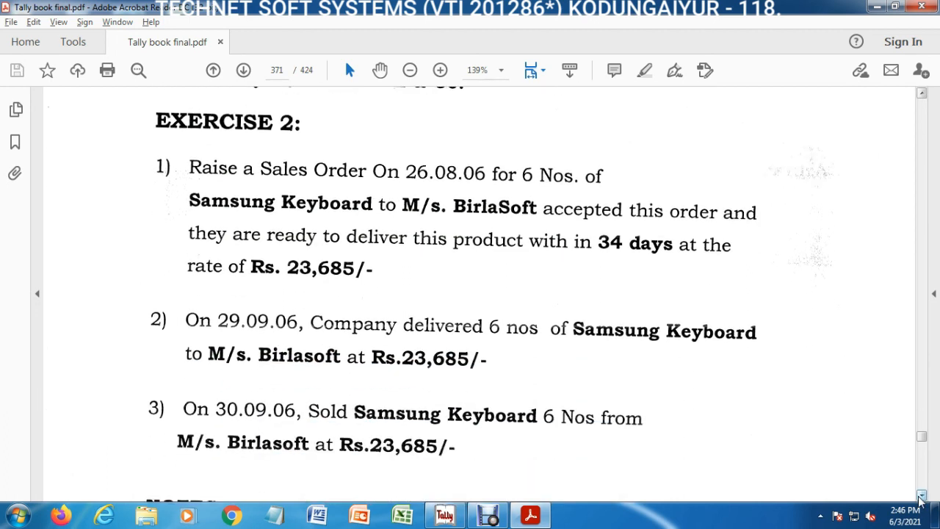
click(923, 495)
click(923, 495)
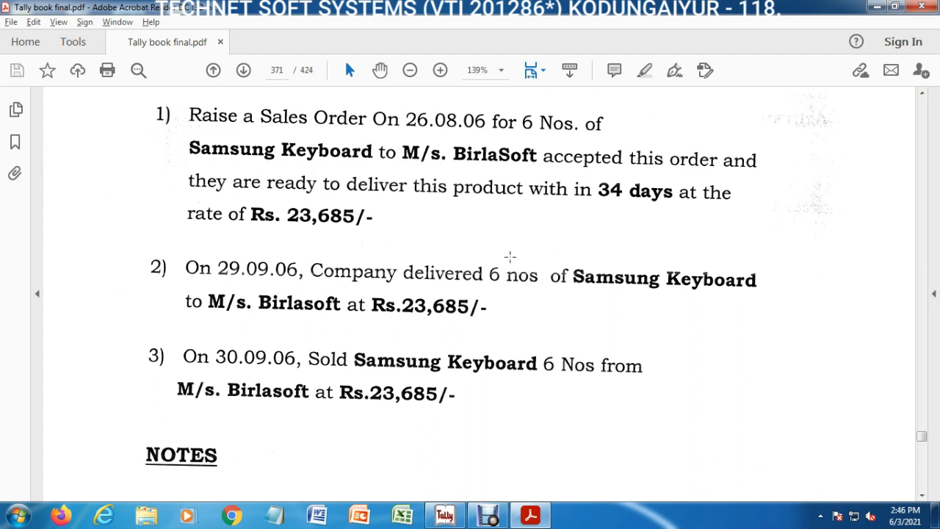
Step: Examine the delivery and sale items of Exercise 2 by selecting each in turn, and switch back to Tally 9
mouse_move(132, 243)
mouse_down()
mouse_move(263, 306)
mouse_move(649, 340)
mouse_move(806, 340)
mouse_up()
drag(112, 329, 729, 429)
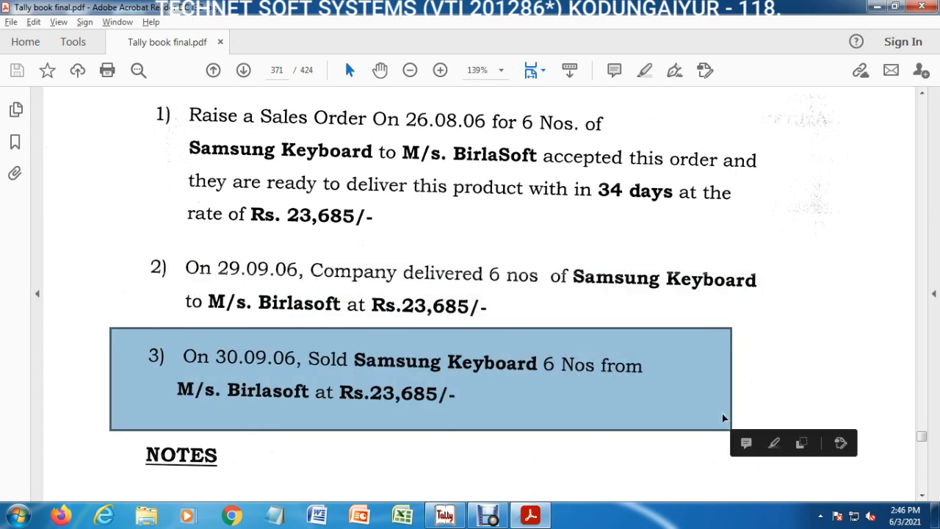
click(686, 395)
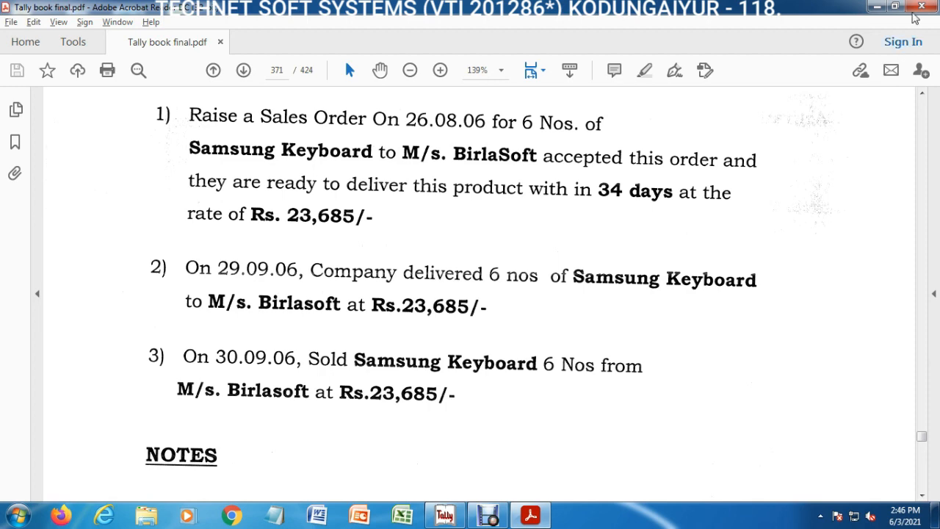
click(877, 7)
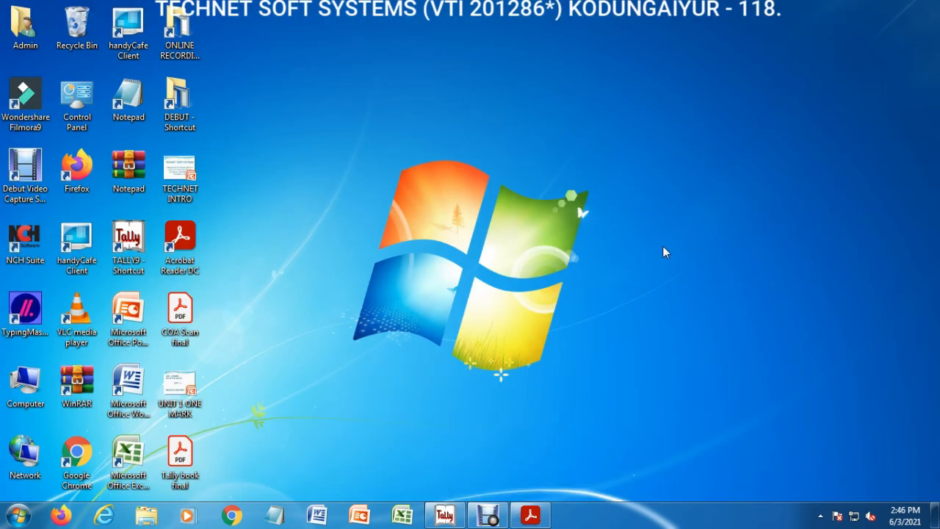
click(445, 515)
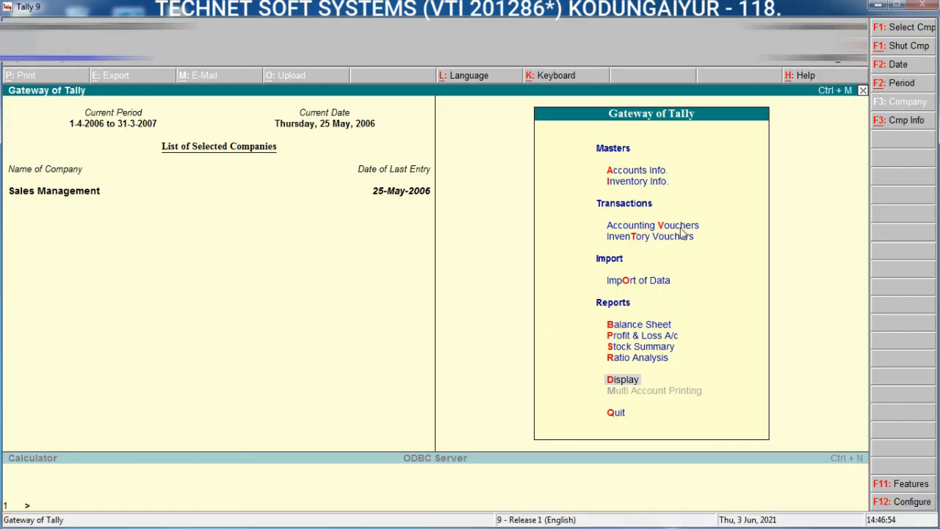